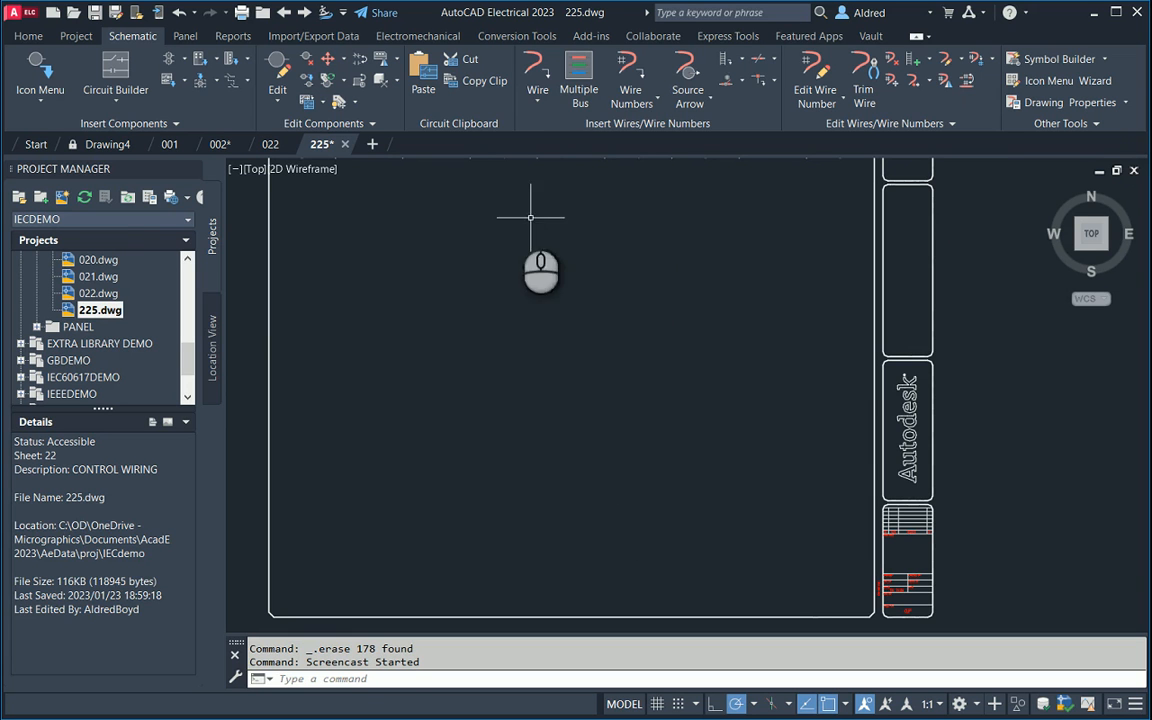
Step: Insert a horizontal GRN_2.5mm^2 wire across the upper part of the drawing frame
{"action": "left_click", "coordinate": [539, 75]}
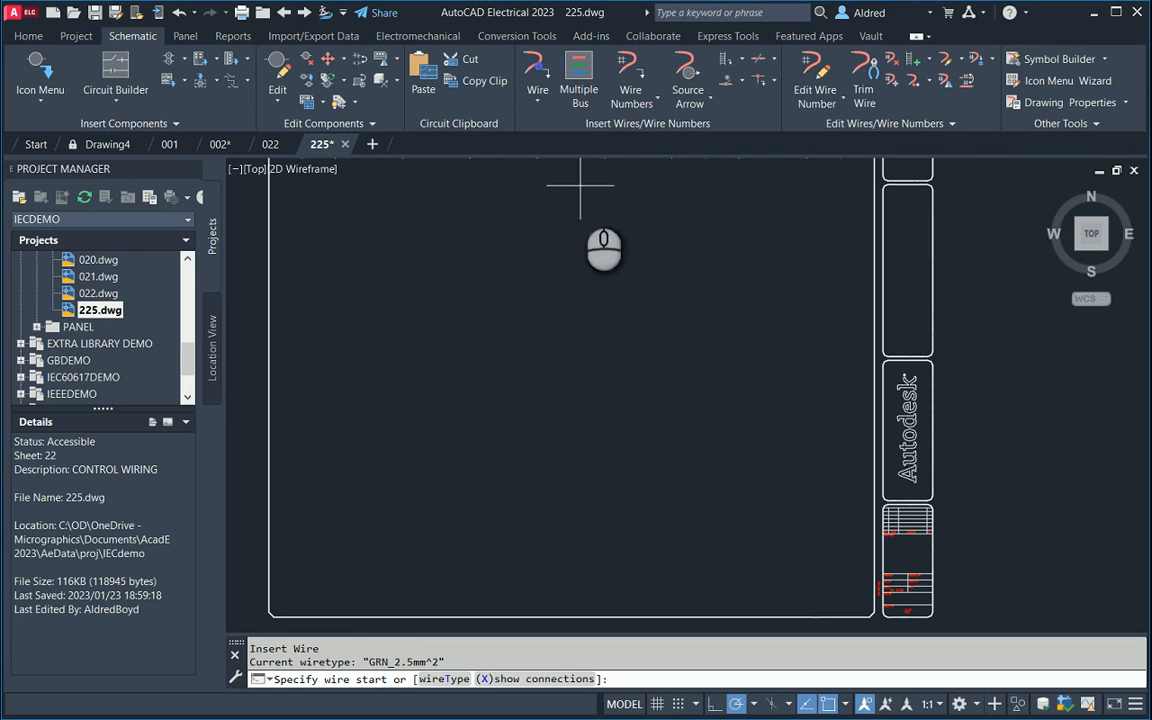
{"action": "left_click", "coordinate": [387, 261]}
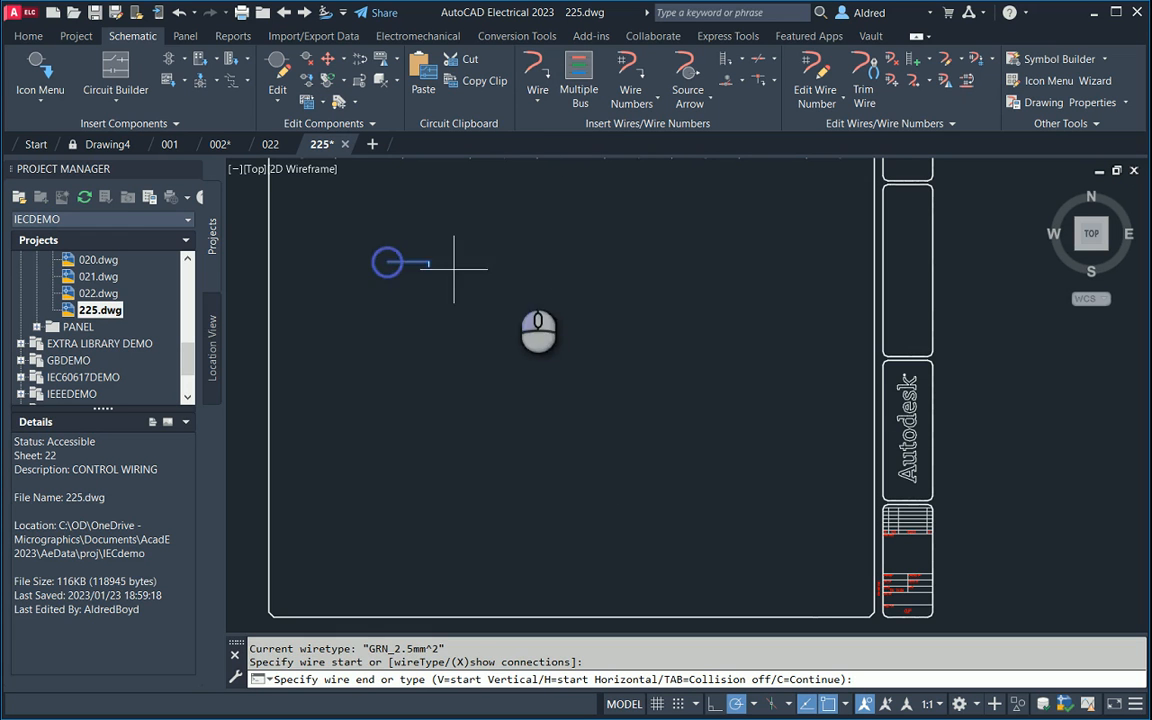
{"action": "left_click", "coordinate": [766, 261]}
{"action": "key", "text": "Escape"}
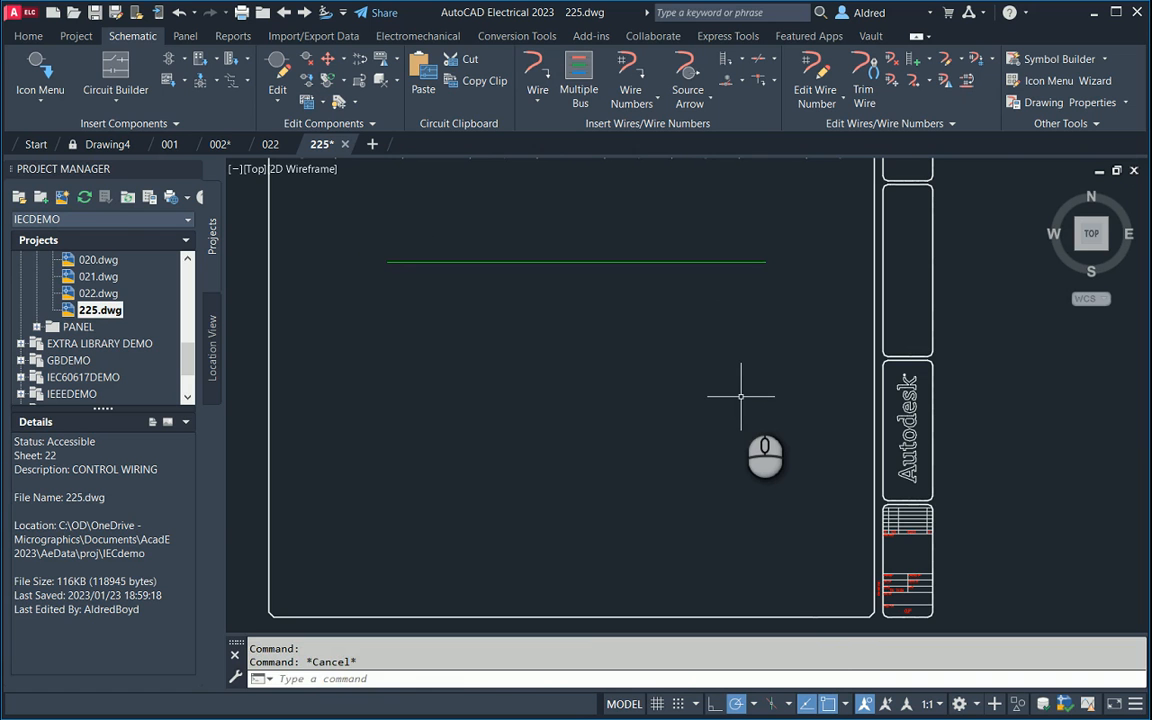
Step: Offset the horizontal wire downward by a distance picked between two points to form the second bus
{"action": "key", "text": "Return"}
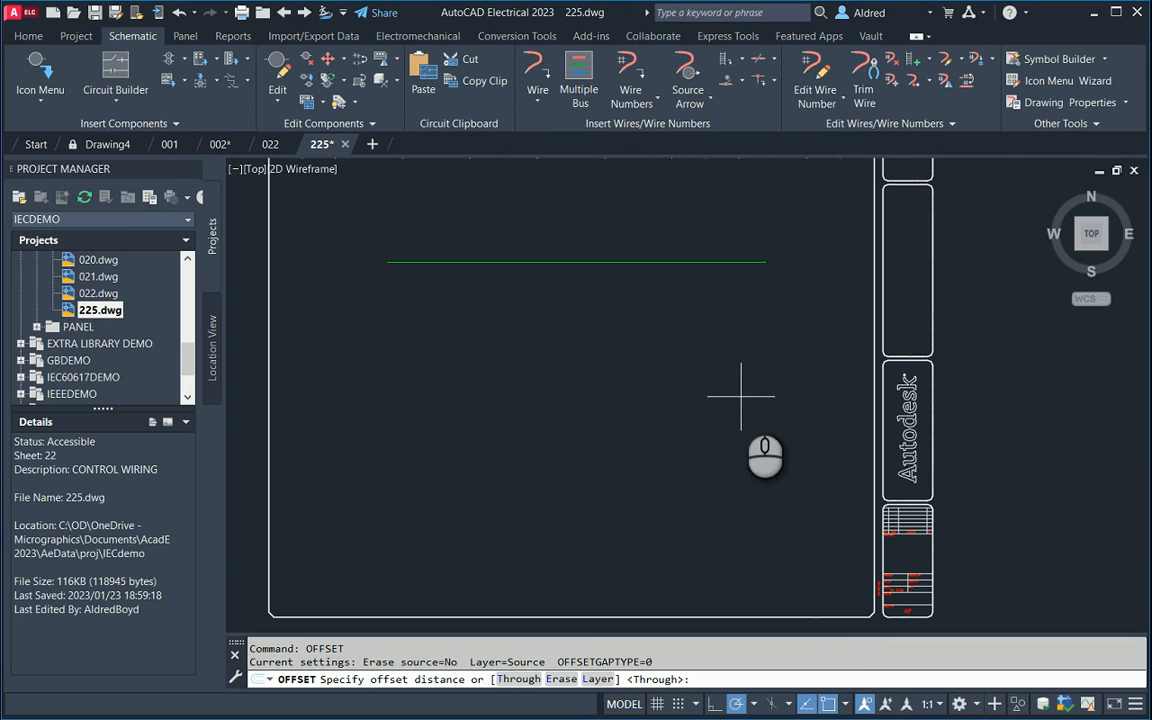
{"action": "left_click", "coordinate": [576, 261]}
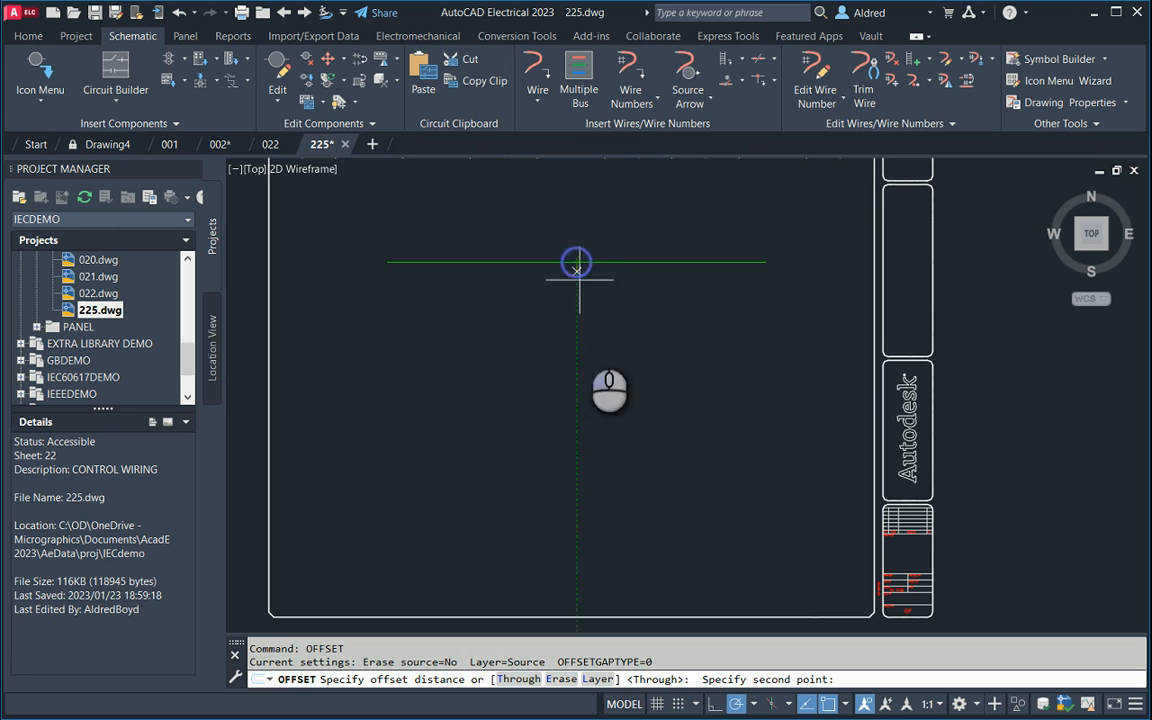
{"action": "left_click", "coordinate": [578, 452]}
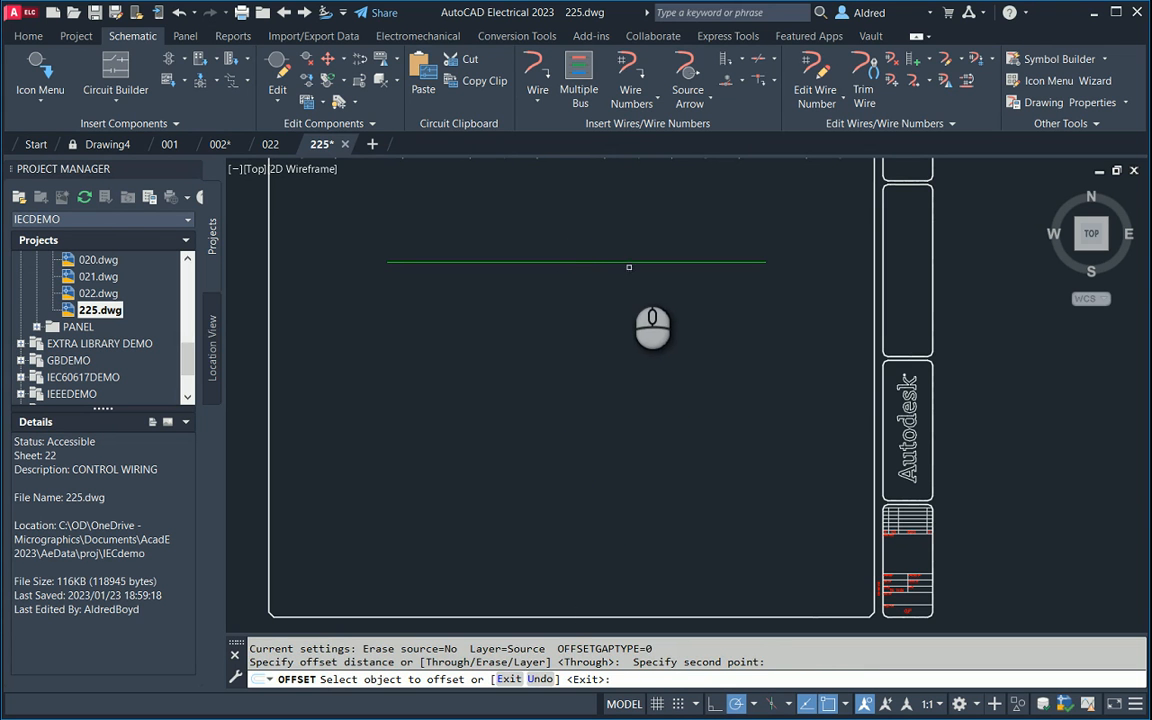
{"action": "left_click", "coordinate": [628, 263]}
{"action": "left_click", "coordinate": [622, 385]}
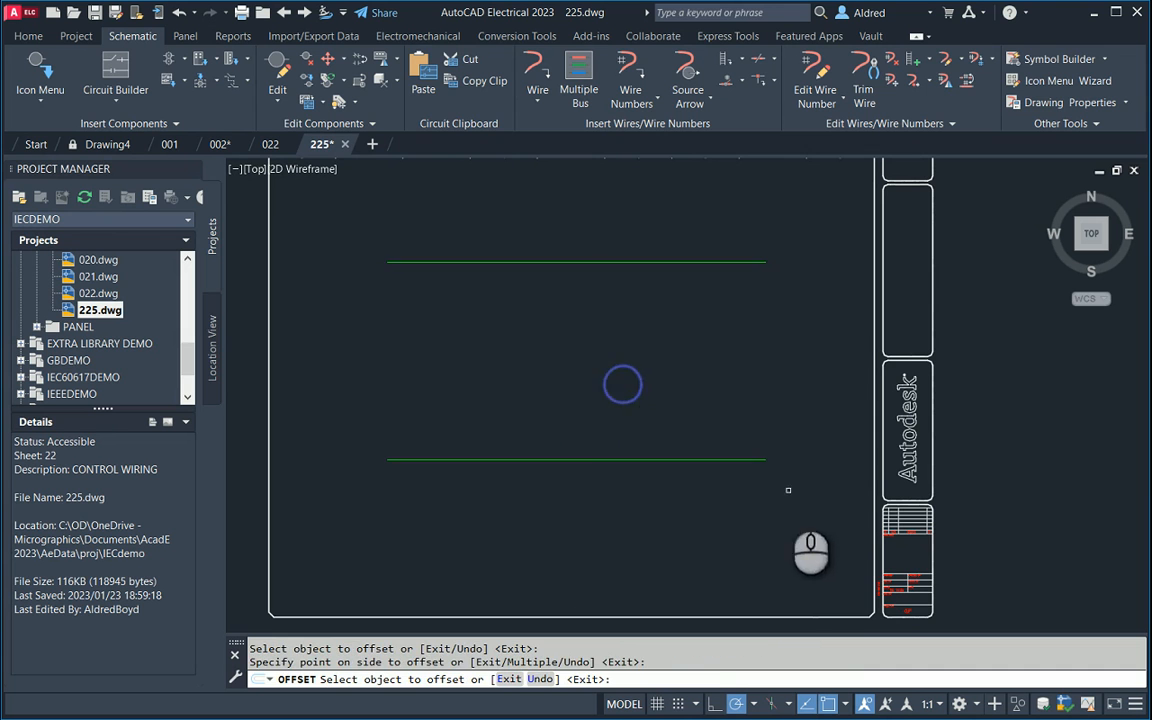
{"action": "middle_click_drag", "start_coordinate": [548, 383], "coordinate": [536, 395]}
{"action": "key", "text": "Escape"}
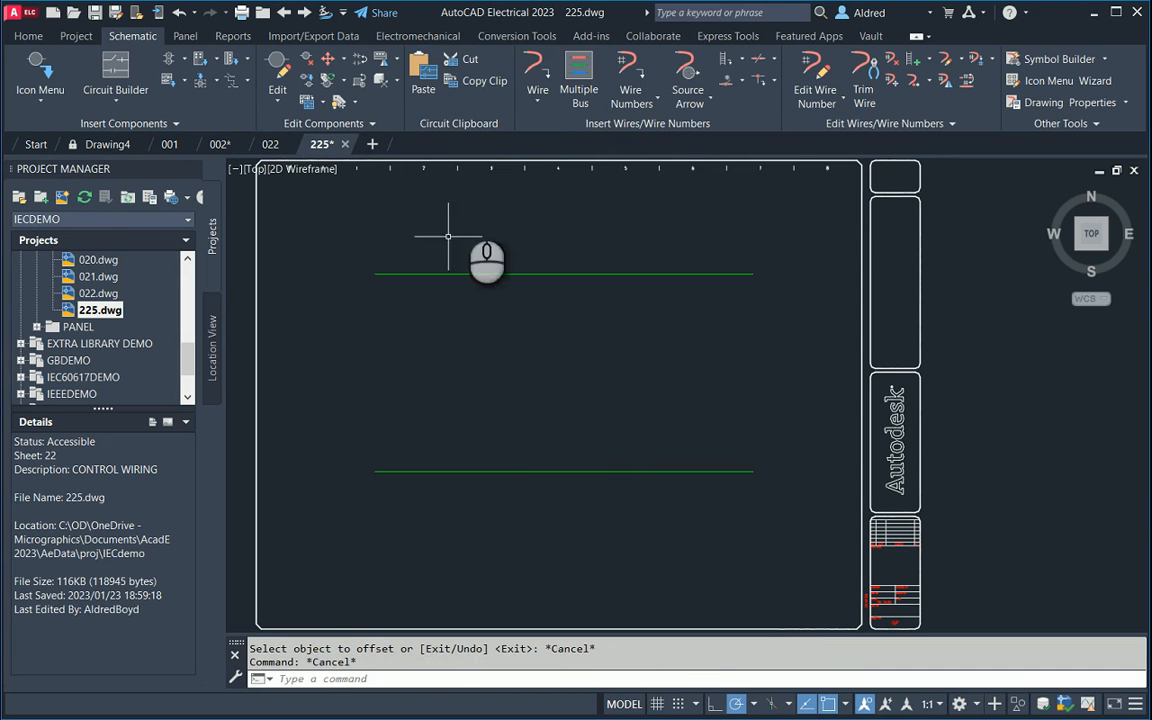
Step: Insert two vertical rung wires near the left ends of the buses, each running from the lower to the upper bus
{"action": "left_click", "coordinate": [538, 62]}
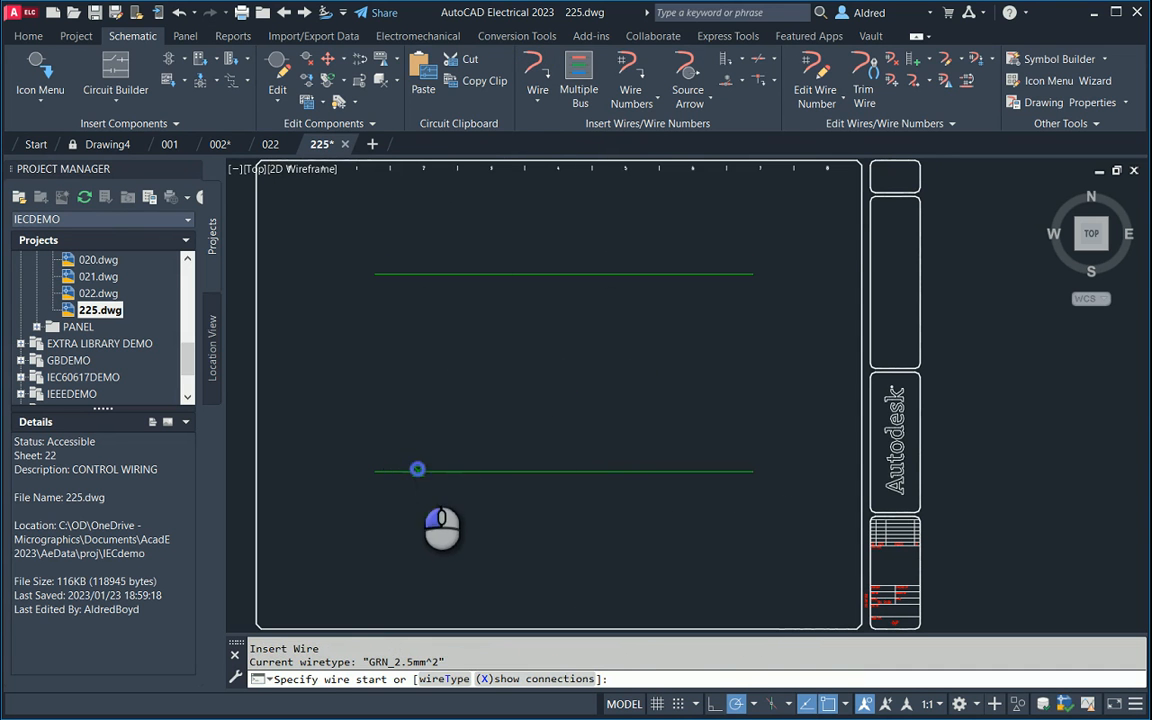
{"action": "left_click", "coordinate": [418, 469]}
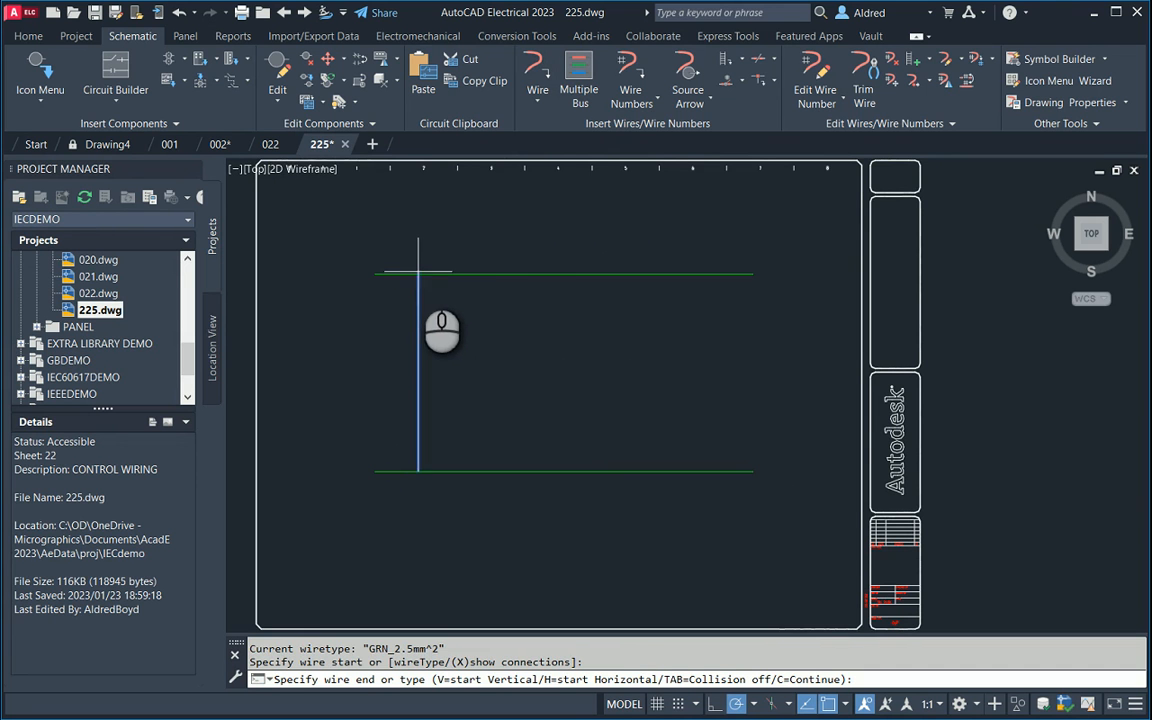
{"action": "left_click", "coordinate": [418, 275]}
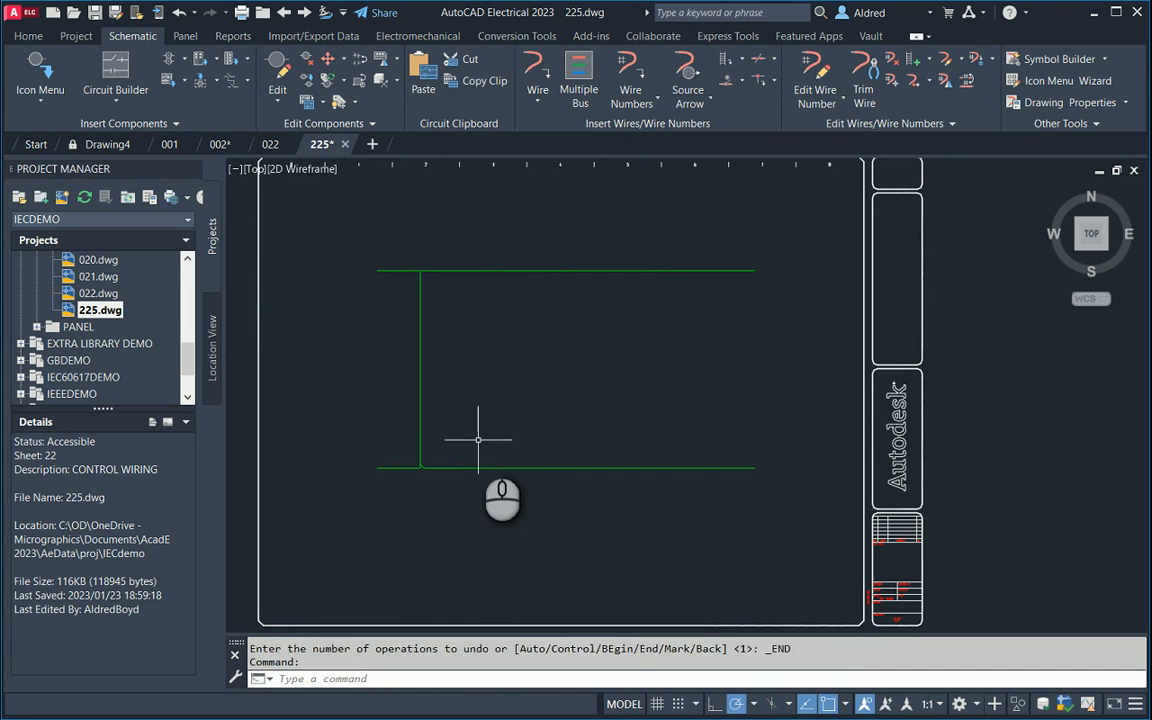
{"action": "left_click", "coordinate": [467, 468]}
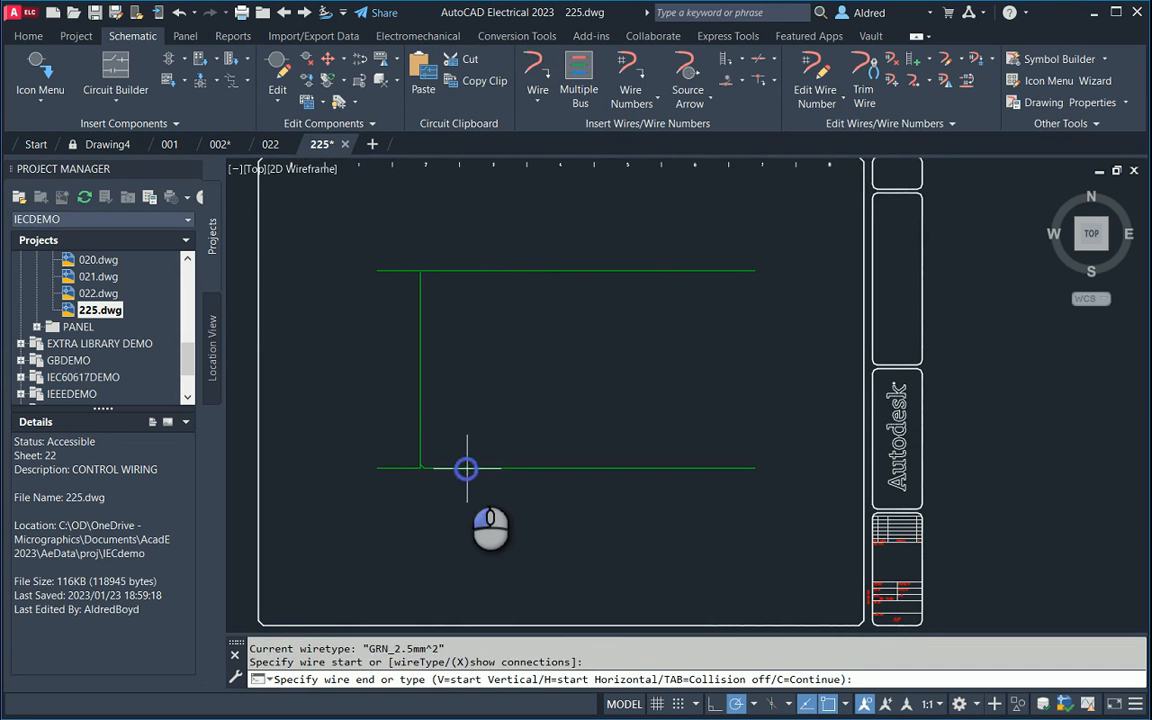
{"action": "left_click", "coordinate": [467, 270]}
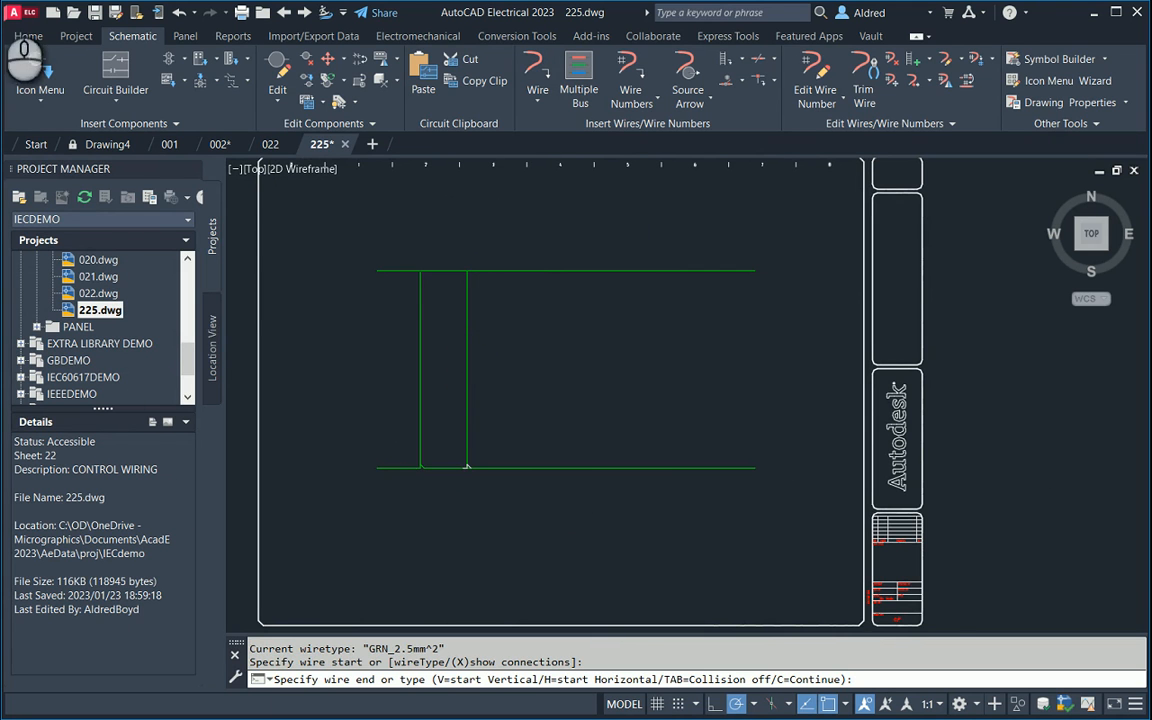
Step: Examine closely where the two vertical wires meet the upper bus, and end the wire insertion
{"action": "scroll", "coordinate": [490, 450], "scroll_direction": "up", "scroll_amount": 2}
{"action": "key", "text": "Escape"}
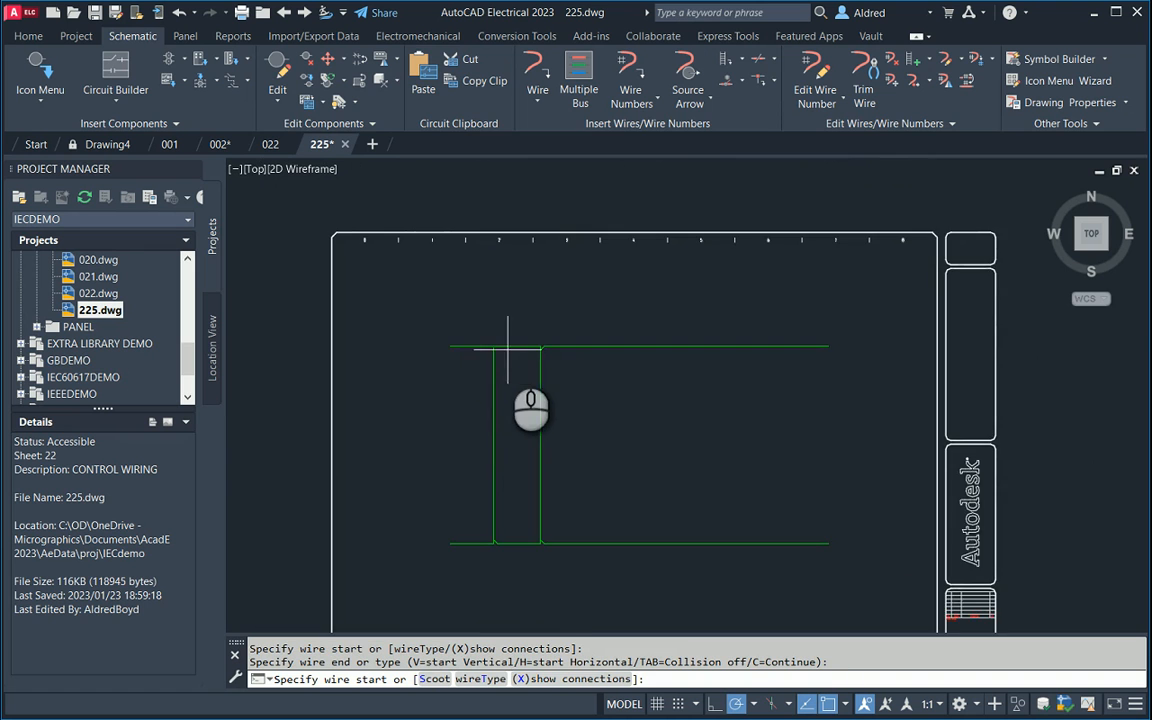
{"action": "scroll", "coordinate": [504, 373], "scroll_direction": "up", "scroll_amount": 4}
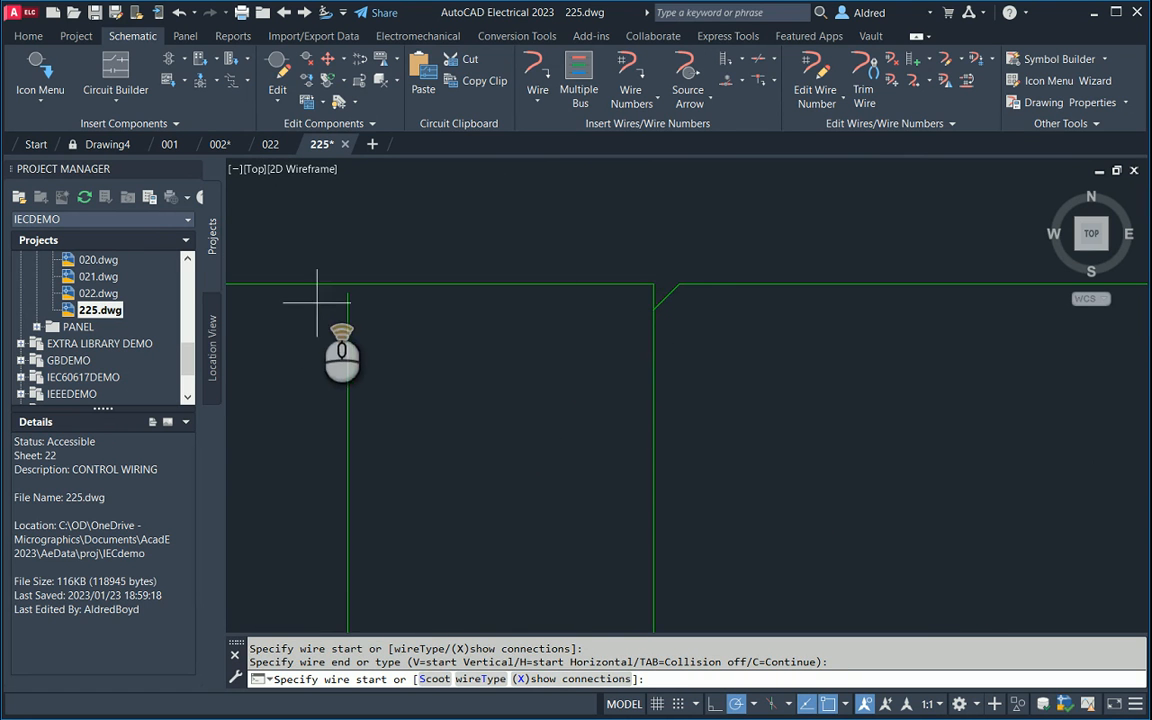
{"action": "scroll", "coordinate": [321, 303], "scroll_direction": "up", "scroll_amount": 4}
{"action": "middle_click_drag", "start_coordinate": [443, 305], "coordinate": [490, 297]}
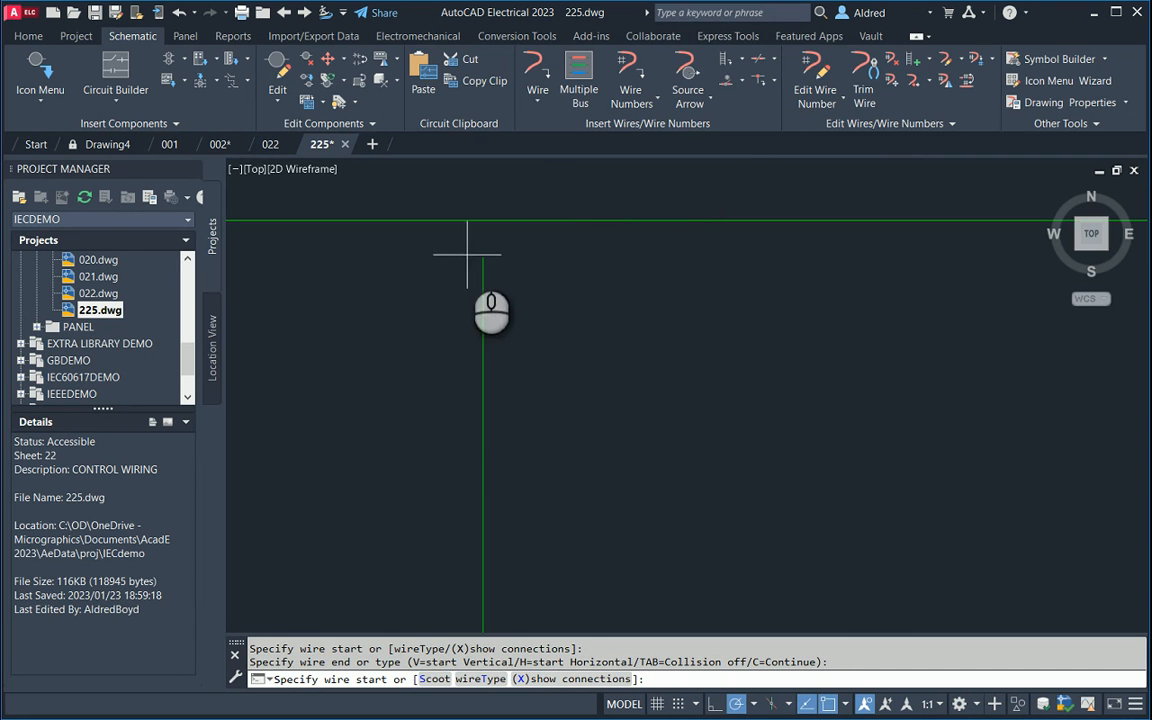
{"action": "scroll", "coordinate": [532, 362], "scroll_direction": "down", "scroll_amount": 4}
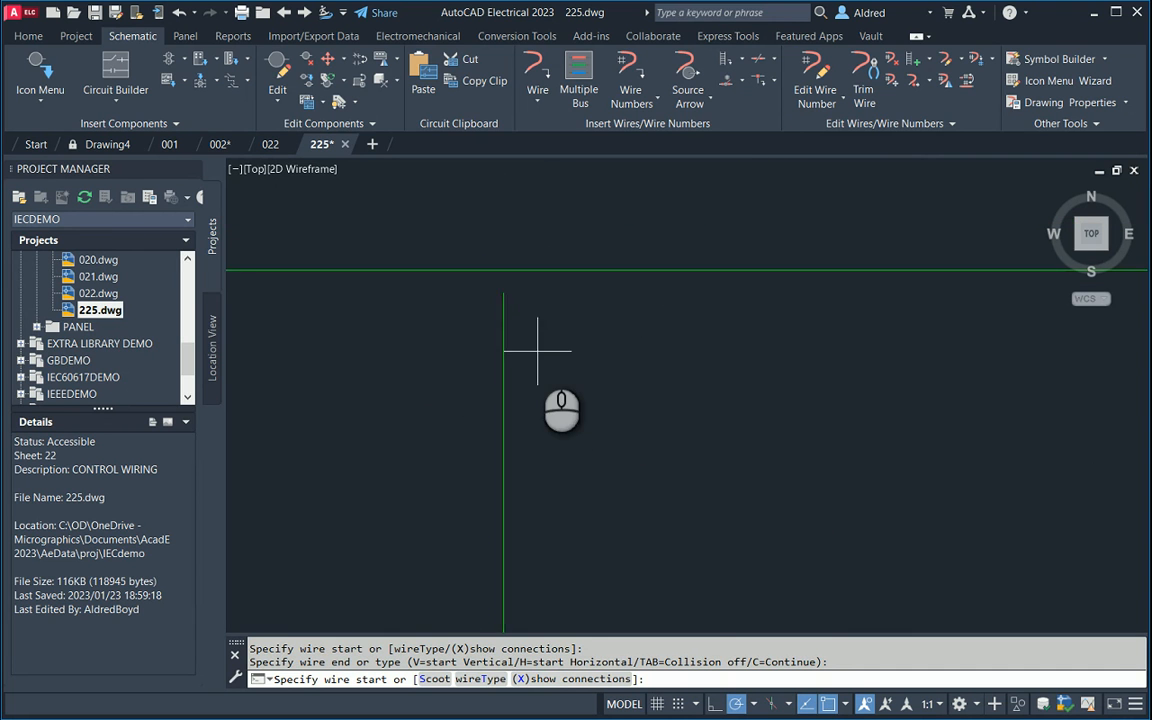
{"action": "middle_click_drag", "start_coordinate": [530, 372], "coordinate": [496, 327]}
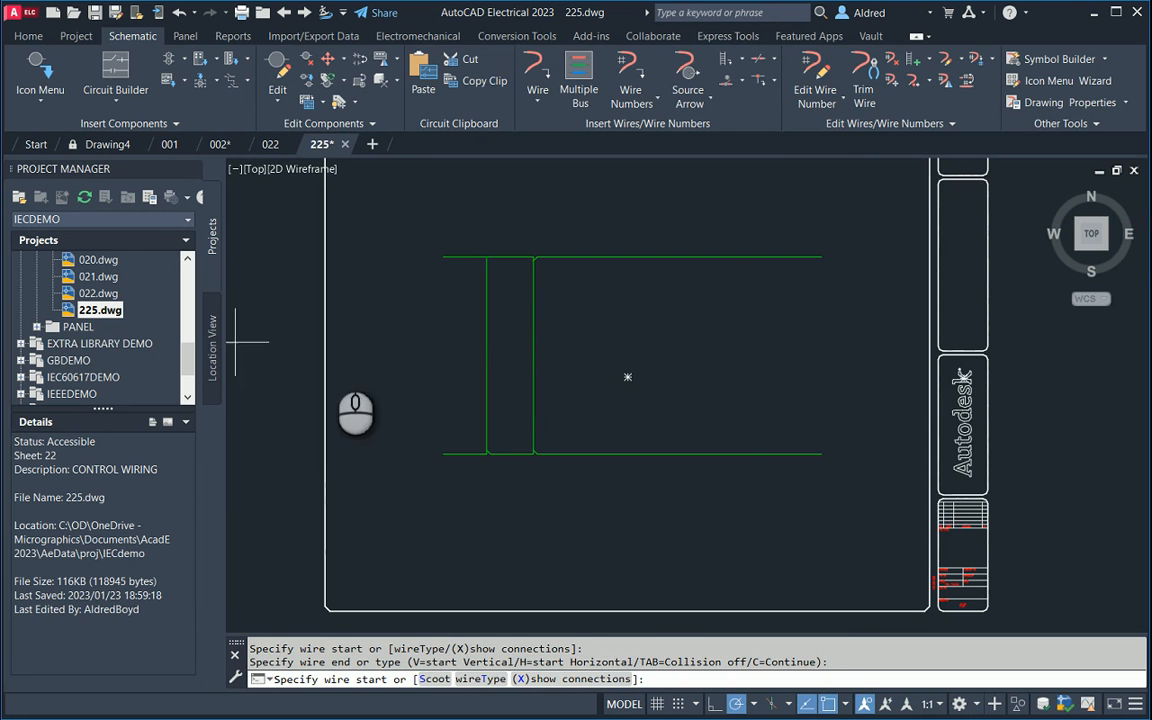
{"action": "right_click", "coordinate": [666, 373]}
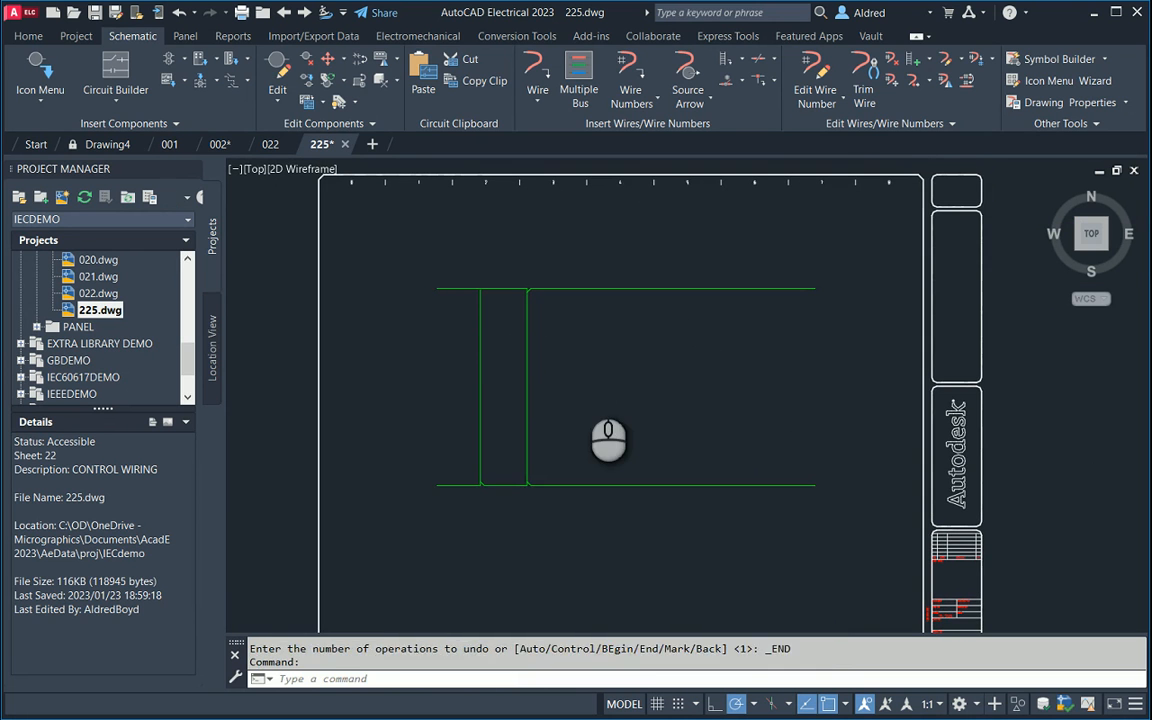
{"action": "key", "text": "Escape"}
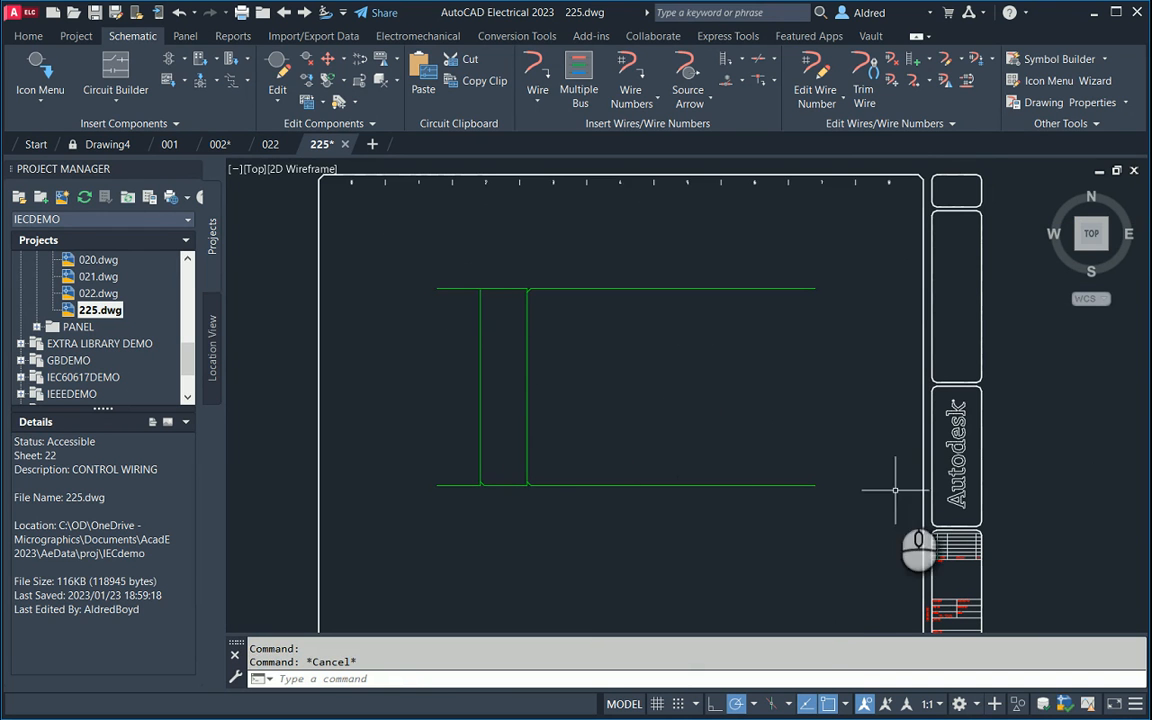
Step: Erase both horizontal buses and the two vertical rung wires from the drawing frame
{"action": "left_click", "coordinate": [792, 528]}
{"action": "left_click", "coordinate": [387, 241]}
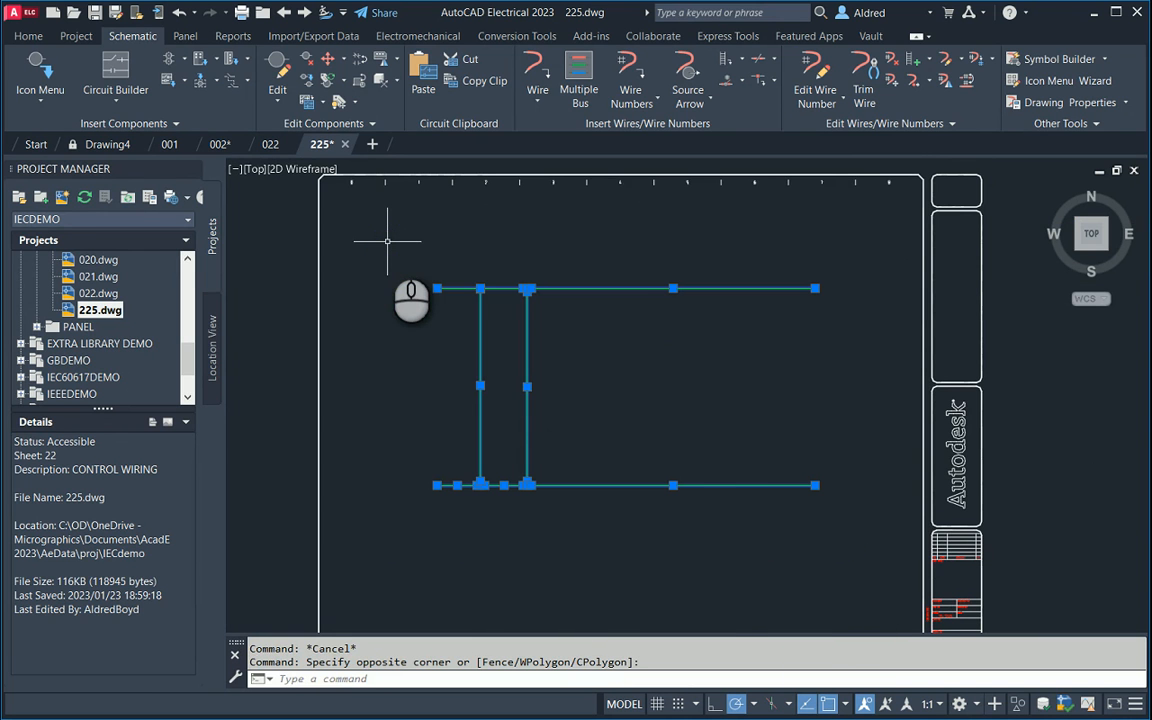
{"action": "key", "text": "Delete"}
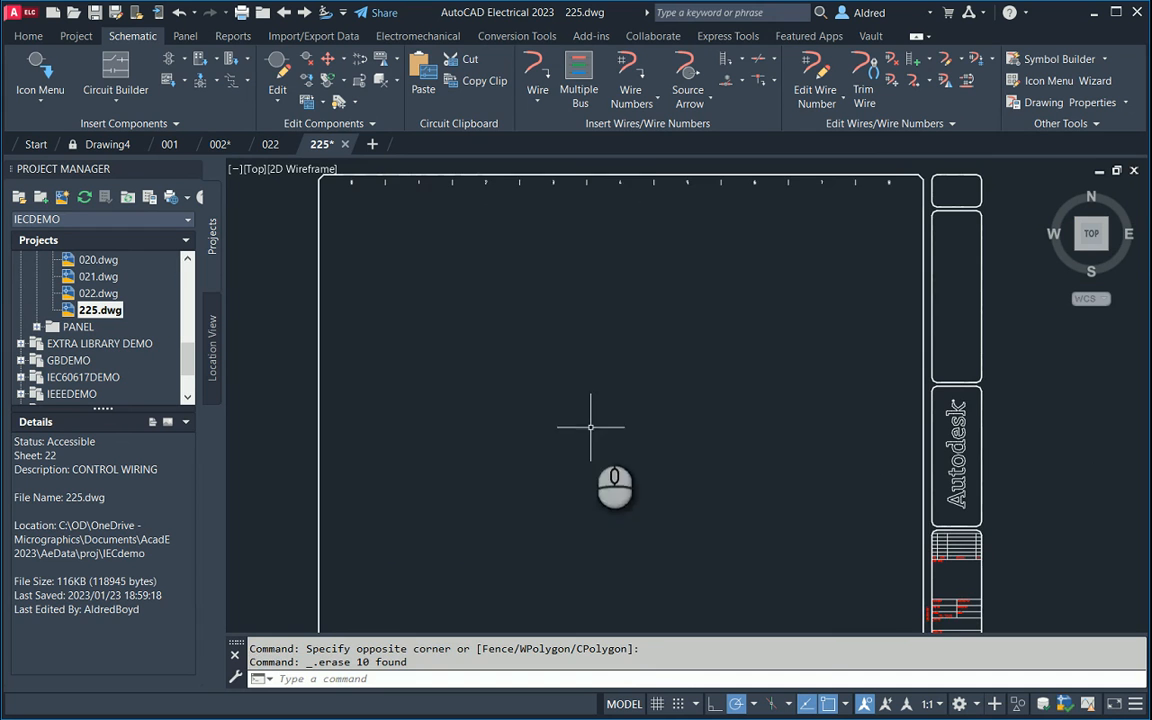
Step: Start the Insert Ladder command and try the 3 Phase option before setting the phase back to 1 Phase
{"action": "middle_click_drag", "start_coordinate": [591, 419], "coordinate": [593, 448]}
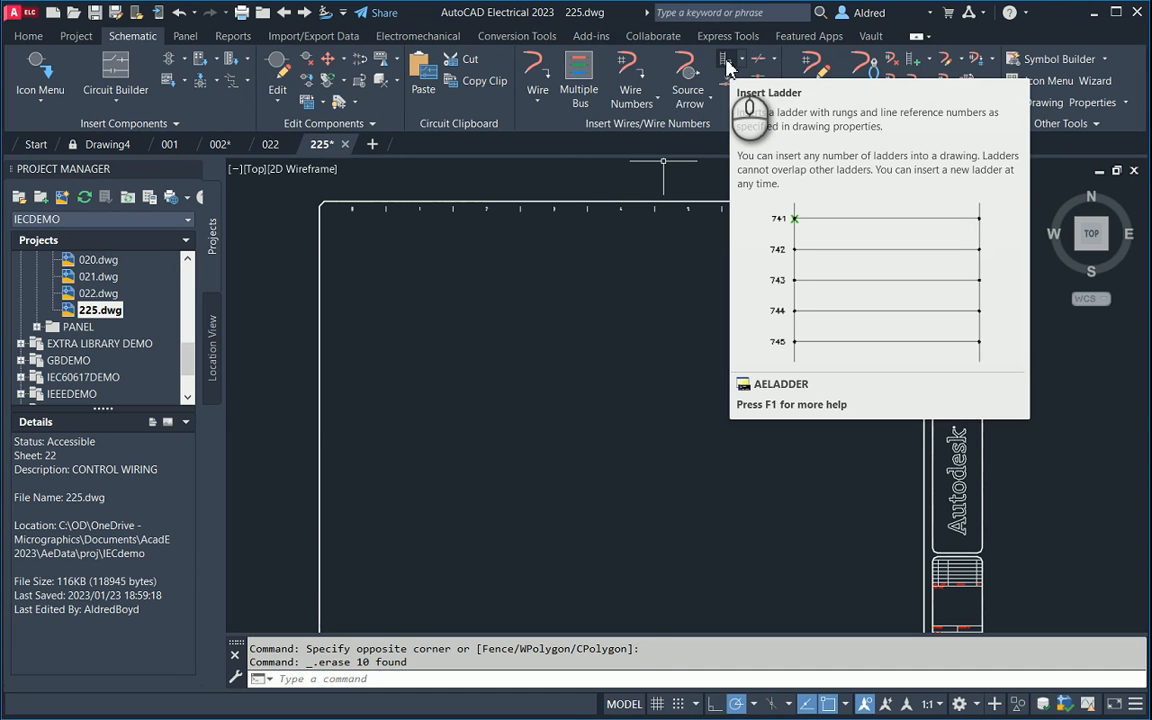
{"action": "left_click", "coordinate": [727, 66]}
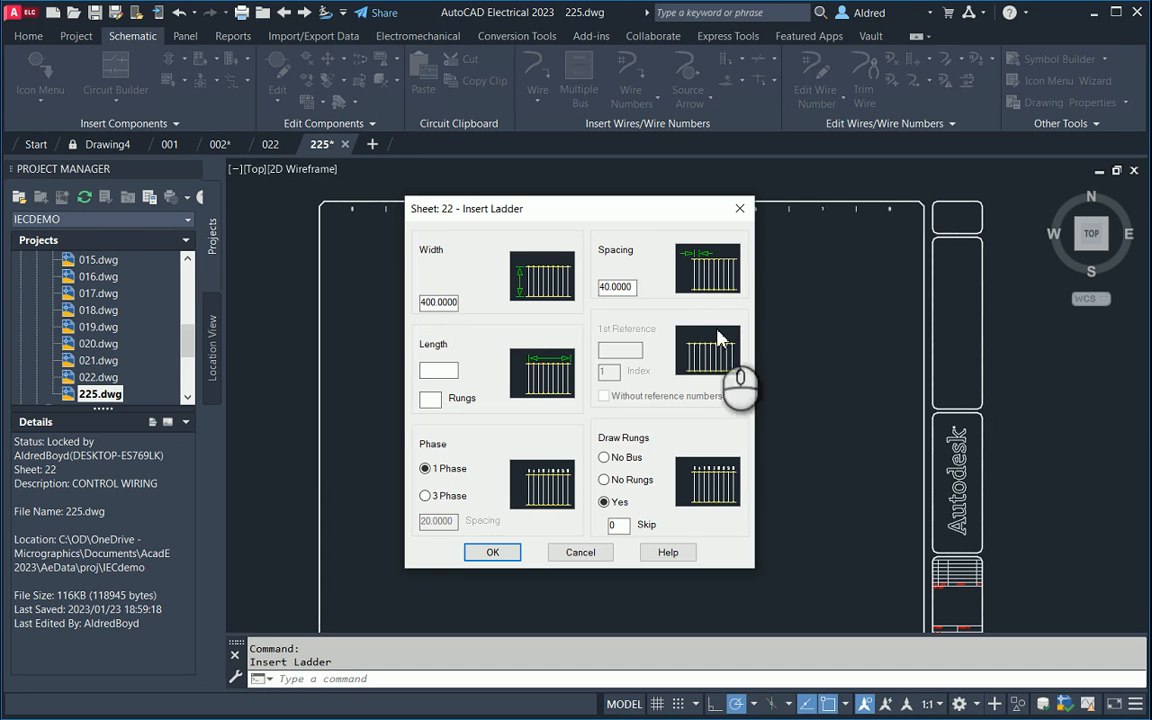
{"action": "left_click", "coordinate": [426, 497]}
{"action": "left_click", "coordinate": [425, 468]}
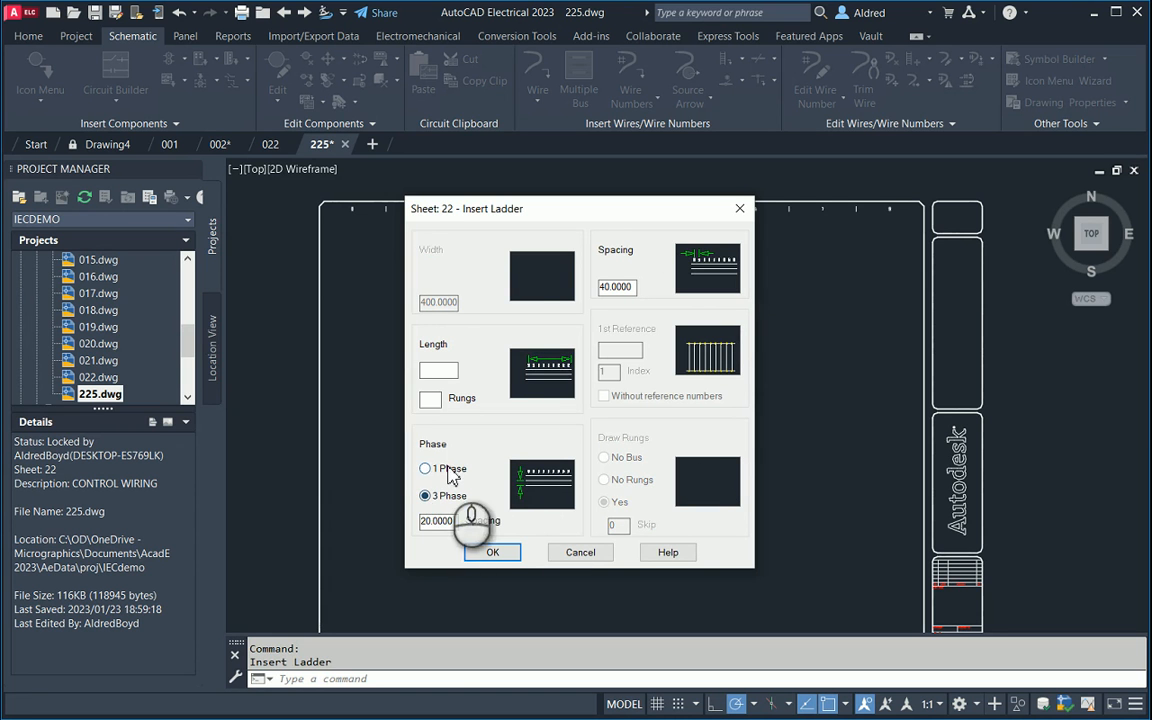
{"action": "left_click", "coordinate": [426, 496]}
{"action": "left_click", "coordinate": [454, 473]}
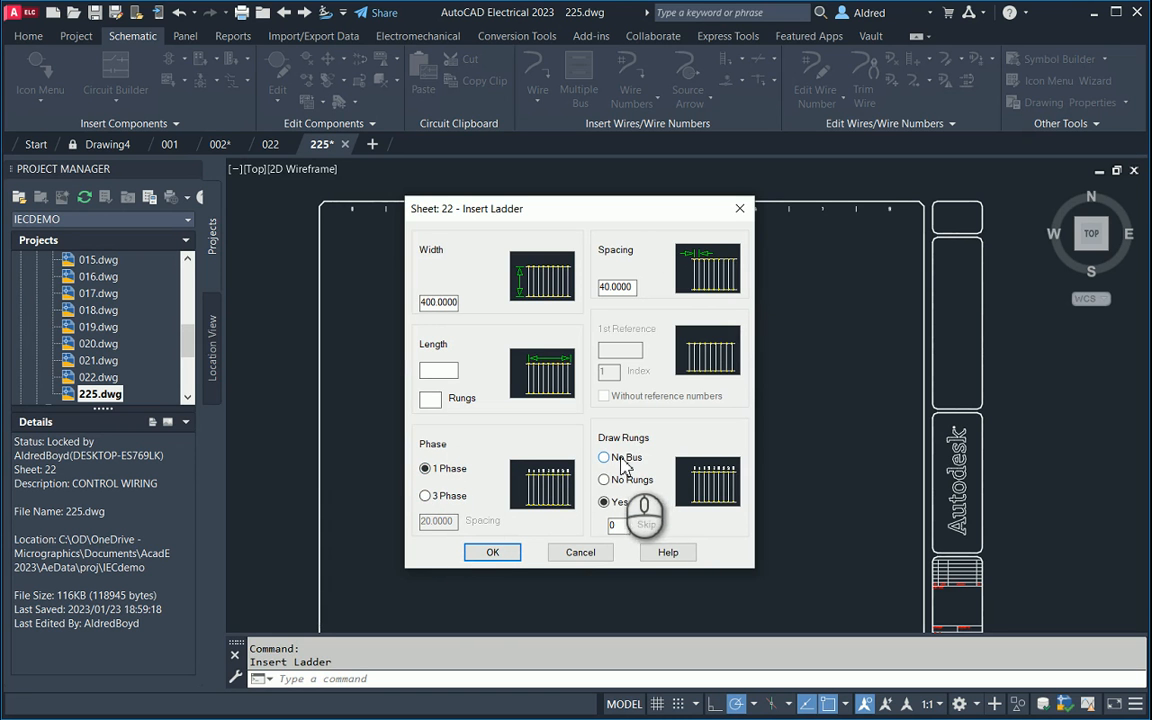
Step: Try the No Bus and No Rungs options for the ladder, and set Draw Rungs to Yes with a skip of 0
{"action": "left_click", "coordinate": [622, 463]}
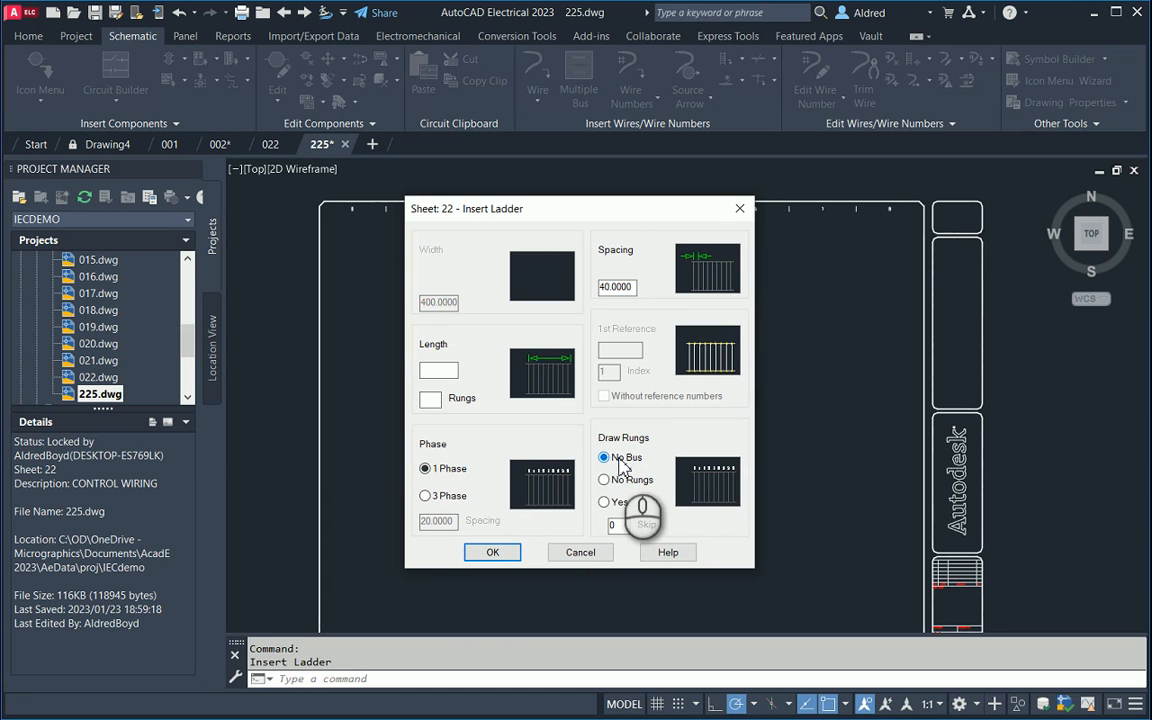
{"action": "left_click", "coordinate": [628, 483]}
{"action": "left_click", "coordinate": [606, 502]}
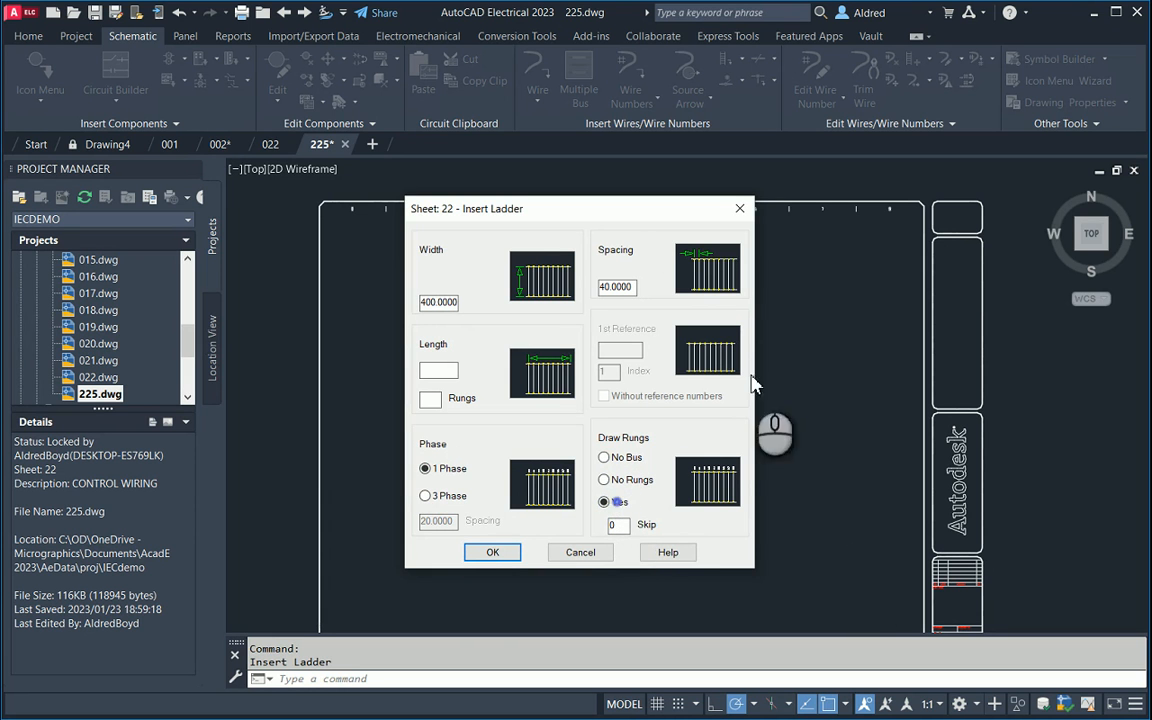
{"action": "double_click", "coordinate": [617, 525]}
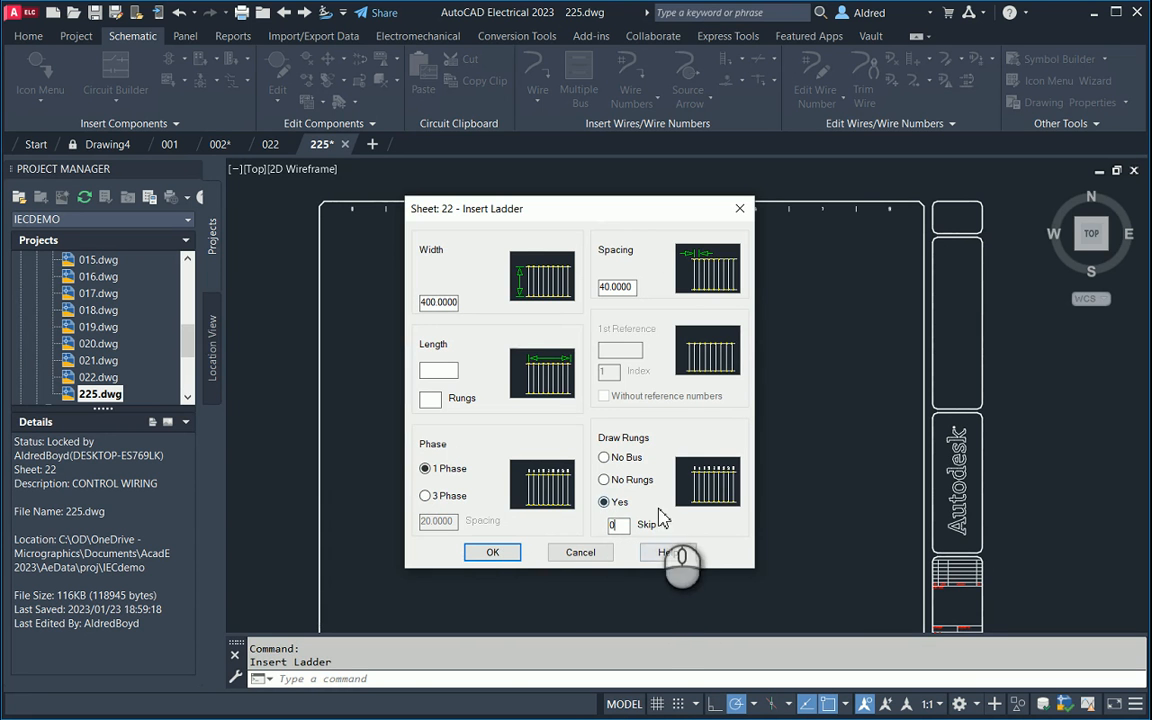
Step: Place the one-phase ladder, 400 wide with 40 rung spacing, across the drawing frame with snap turned off
{"action": "left_click", "coordinate": [491, 553]}
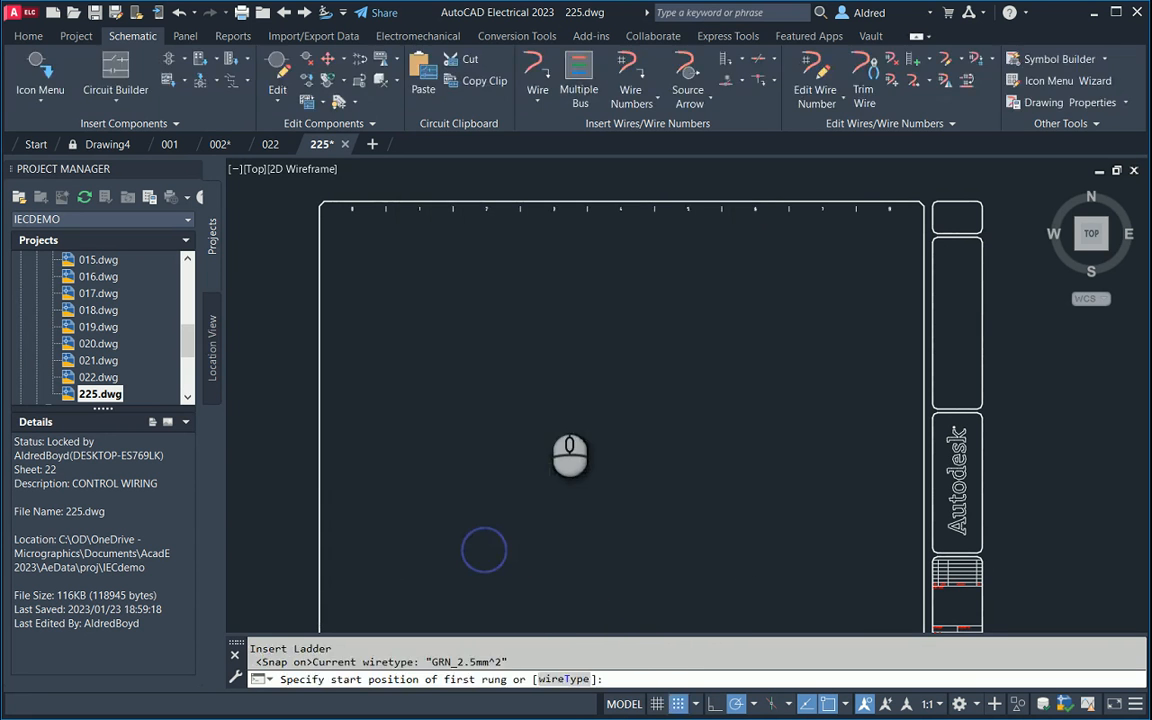
{"action": "key", "text": "F9"}
{"action": "left_click", "coordinate": [389, 293]}
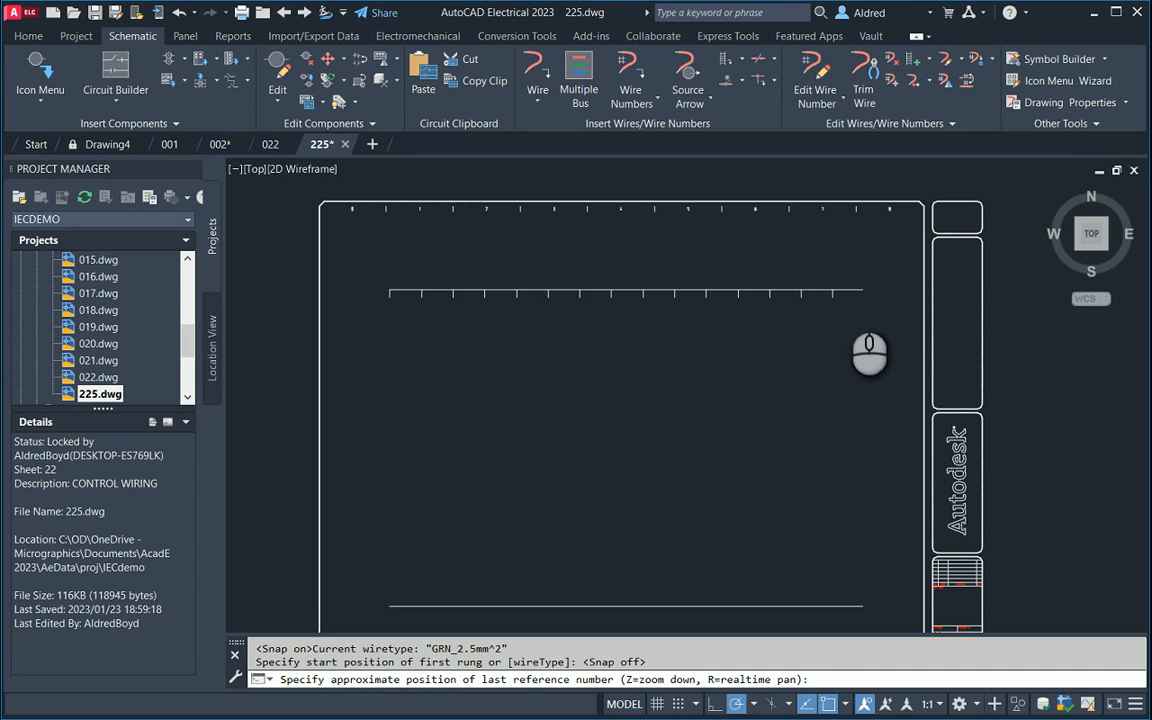
{"action": "left_click", "coordinate": [824, 293]}
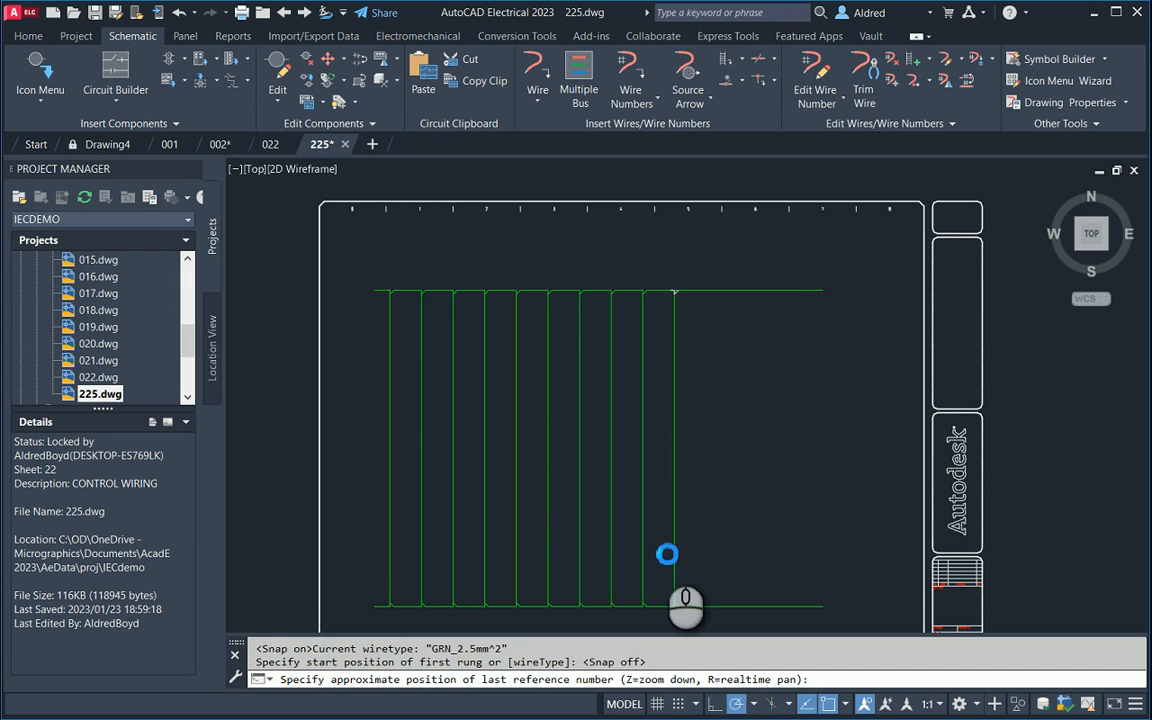
{"action": "left_click", "coordinate": [733, 497]}
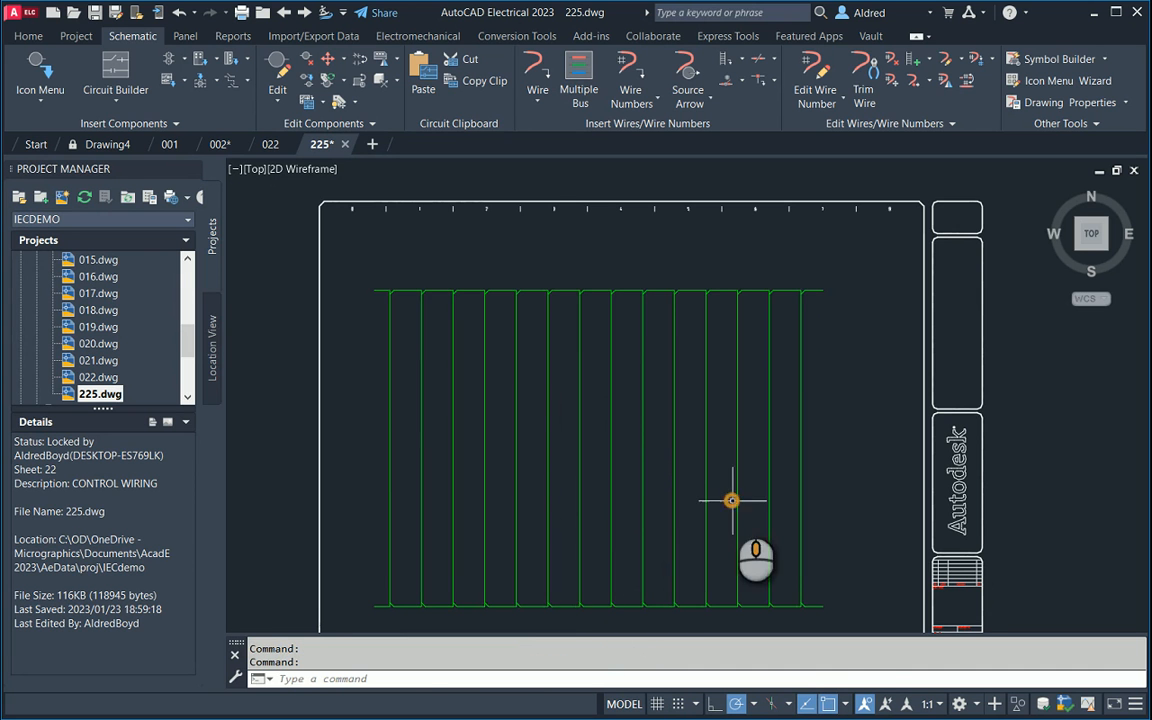
{"action": "key", "text": "Escape"}
{"action": "key", "text": "Escape"}
Step: Erase the entire inserted ladder, including its buses and rungs
{"action": "left_click", "coordinate": [858, 588]}
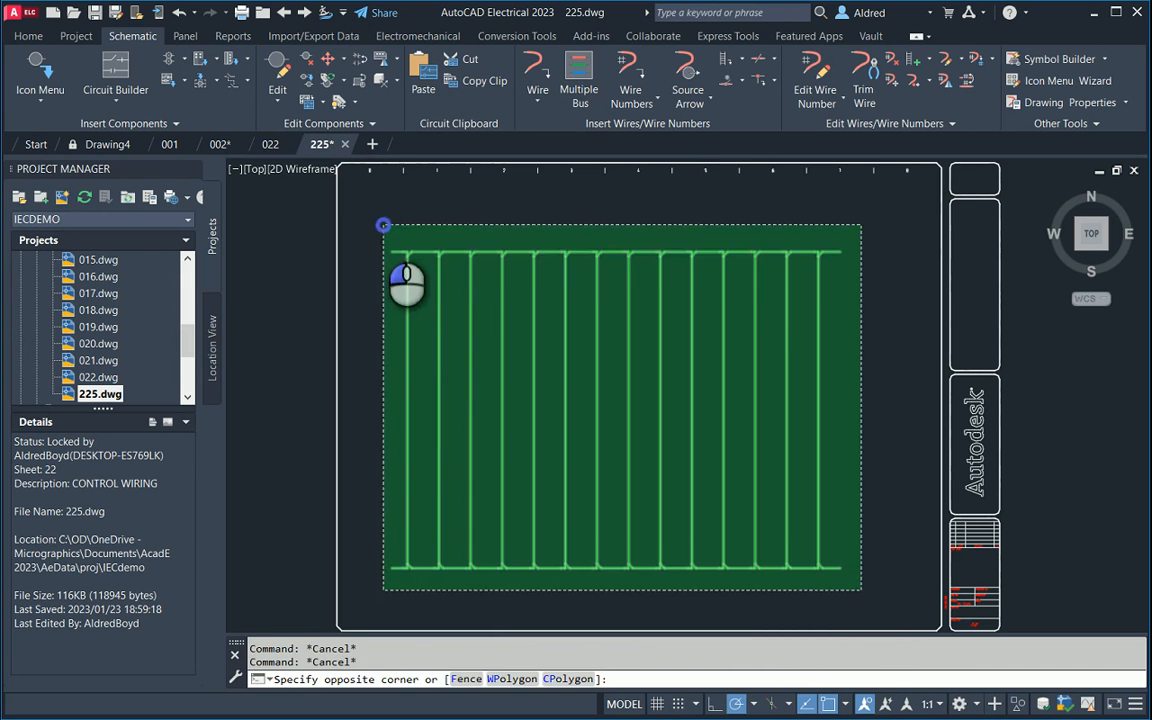
{"action": "left_click", "coordinate": [400, 226]}
{"action": "key", "text": "Delete"}
Step: Set the IECDEMO project's default ladder orientation to Vertical after checking its spacing, width and multi-wire spacing defaults
{"action": "scroll", "coordinate": [113, 290], "scroll_direction": "up", "scroll_amount": 5}
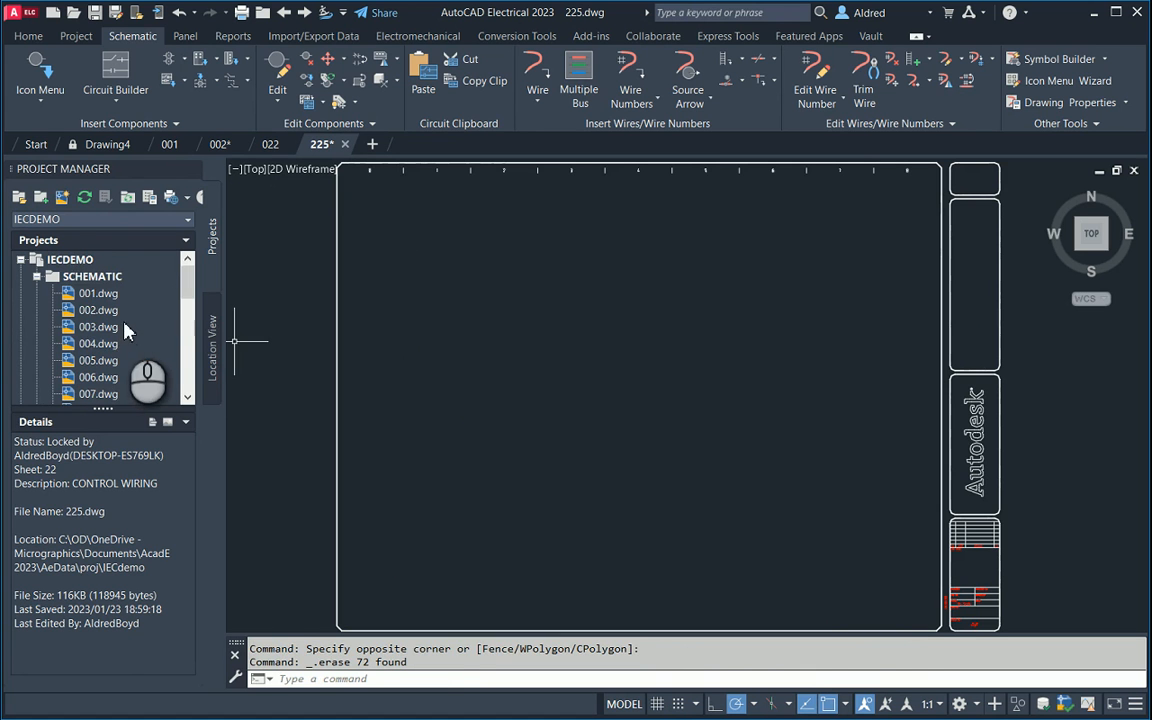
{"action": "left_click", "coordinate": [70, 260]}
{"action": "right_click", "coordinate": [86, 262]}
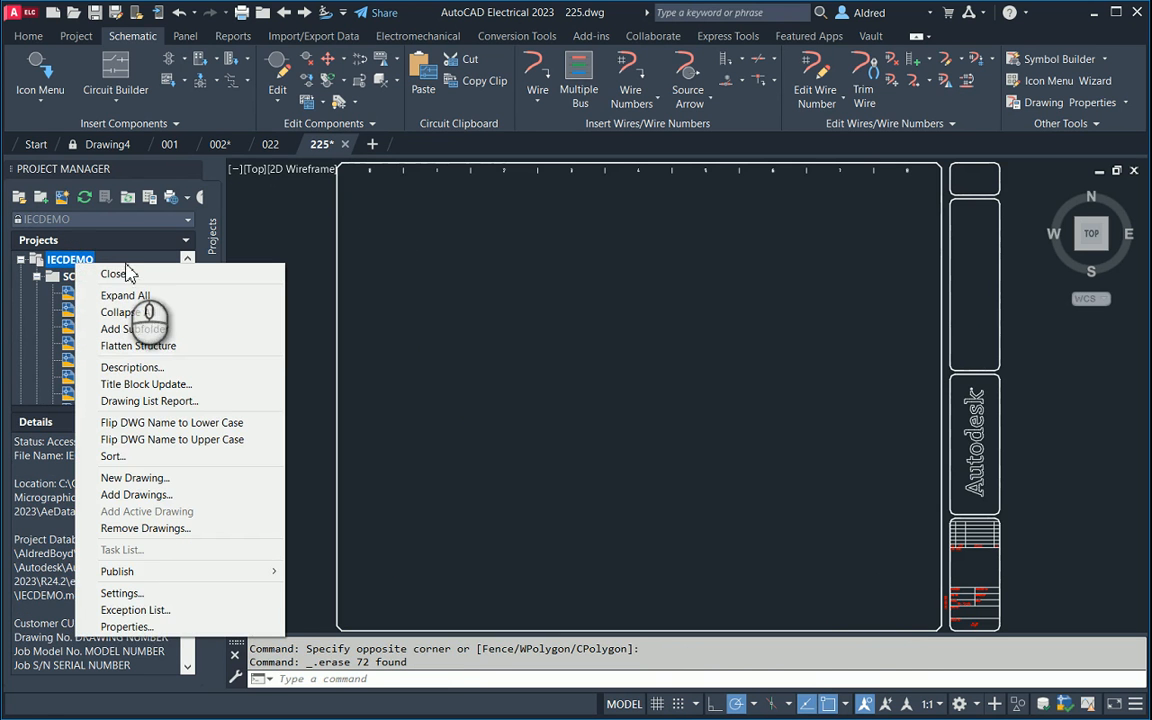
{"action": "left_click", "coordinate": [126, 626]}
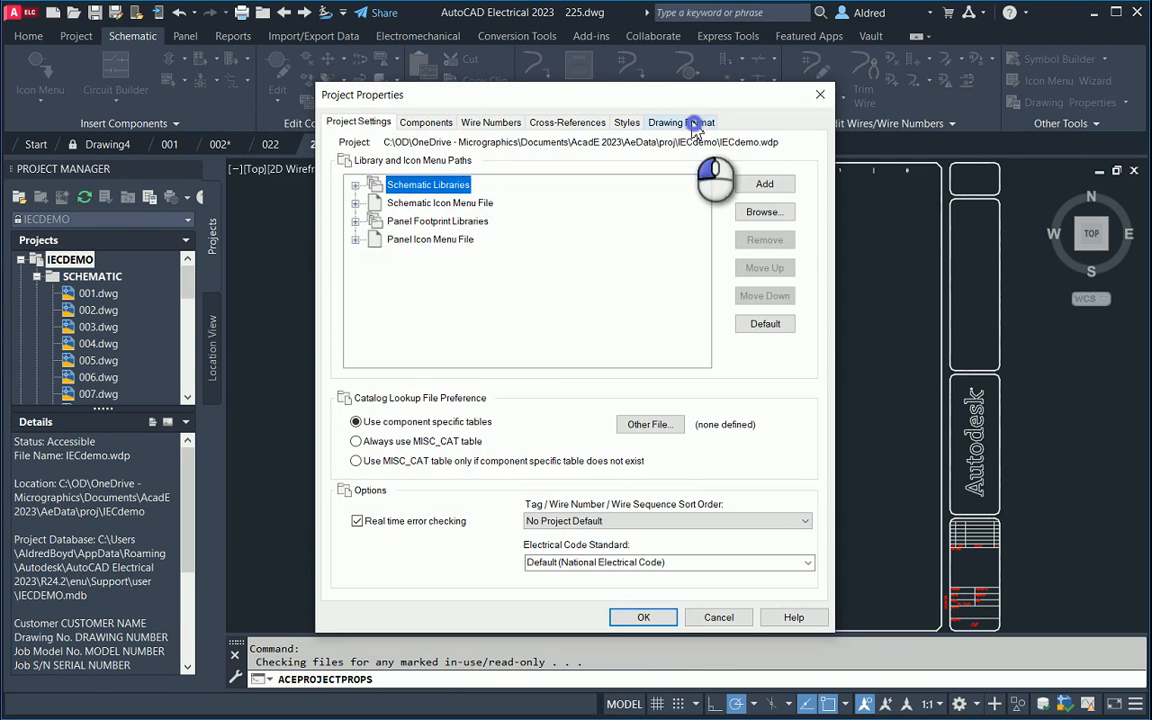
{"action": "left_click", "coordinate": [695, 124]}
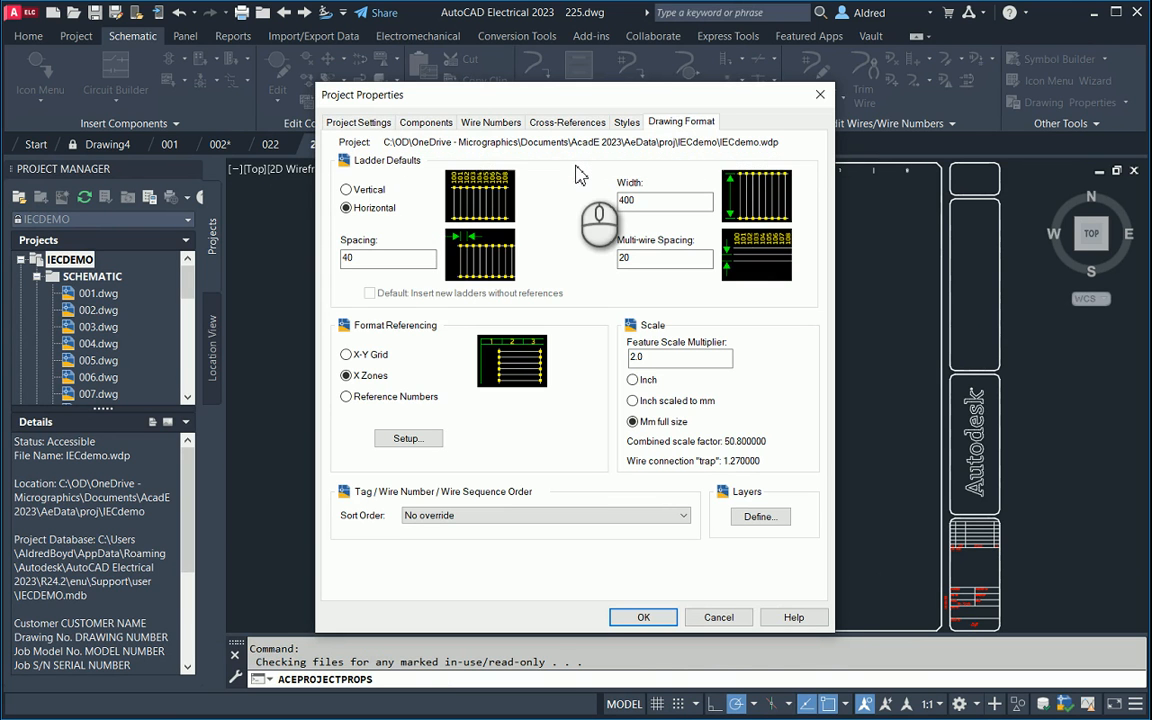
{"action": "double_click", "coordinate": [367, 255]}
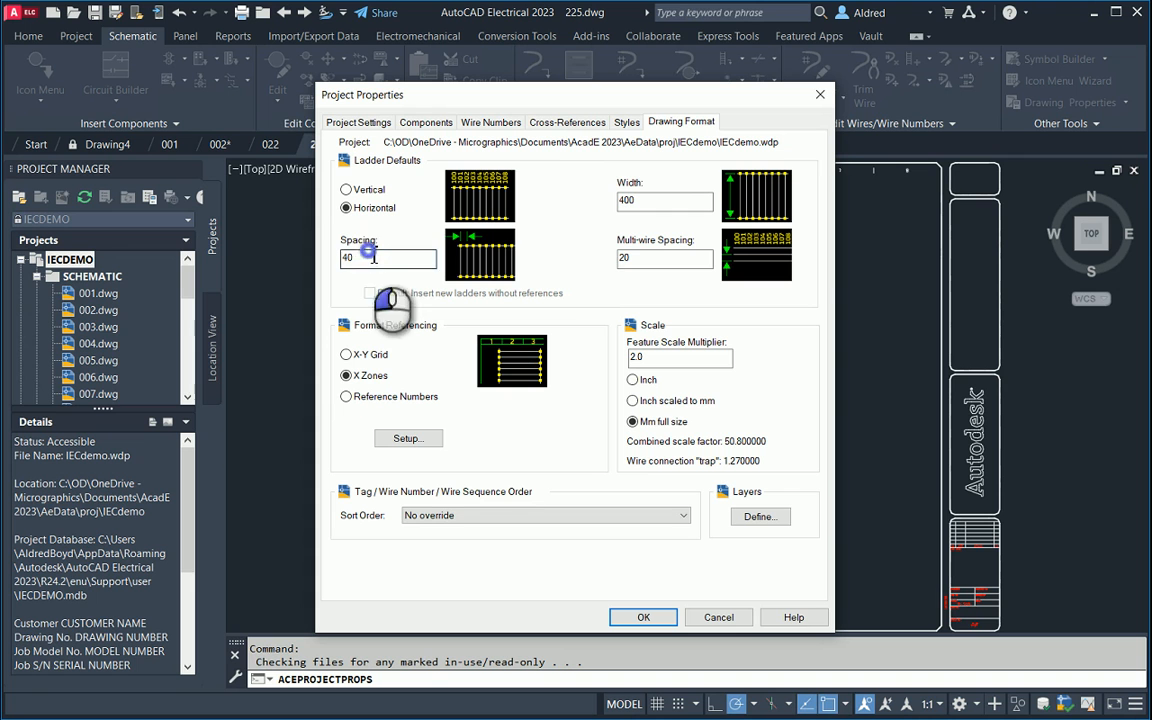
{"action": "double_click", "coordinate": [655, 200]}
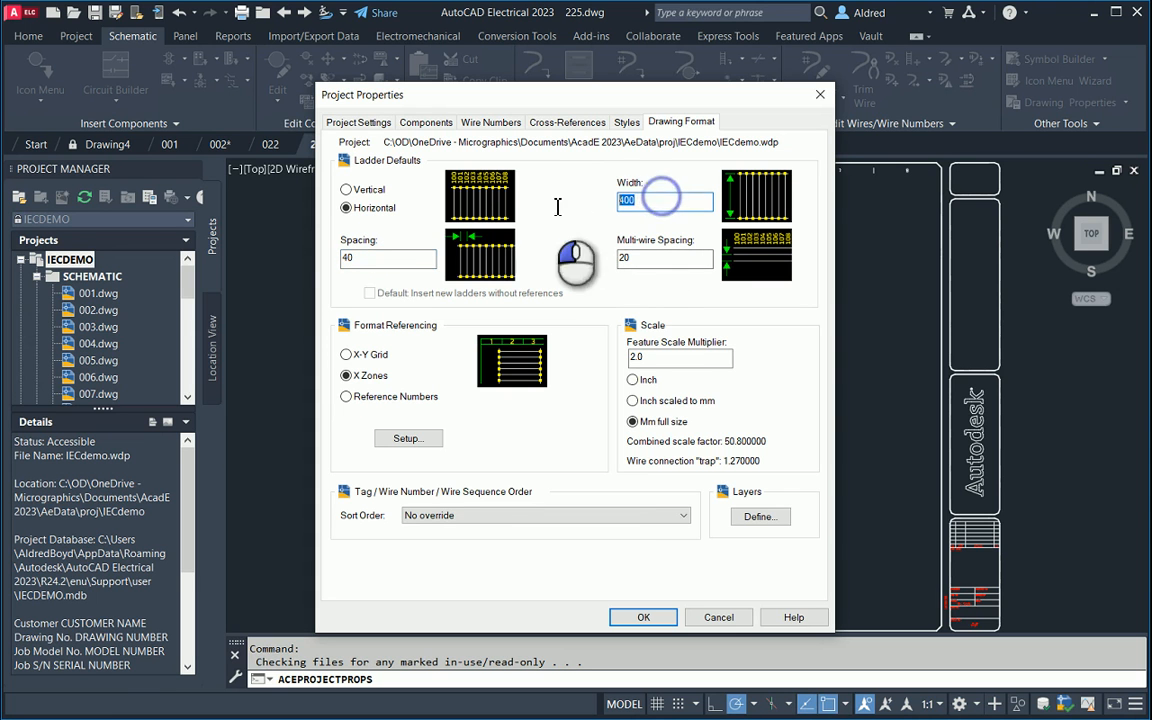
{"action": "double_click", "coordinate": [645, 259]}
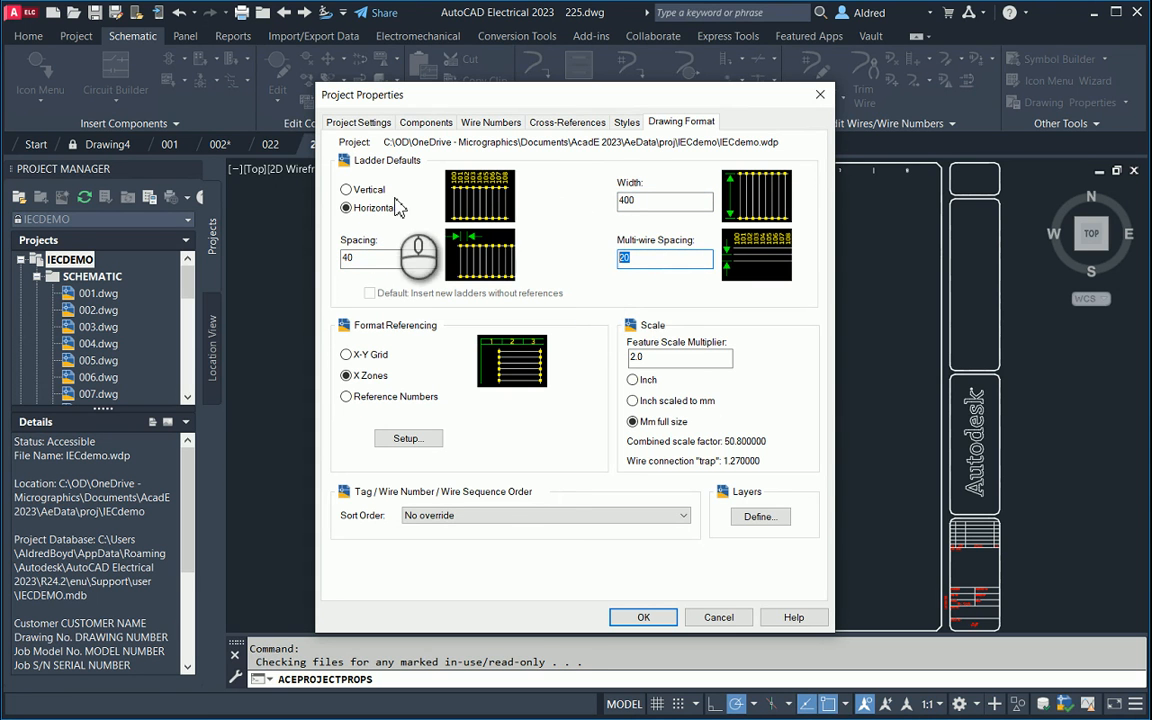
{"action": "left_click", "coordinate": [366, 190]}
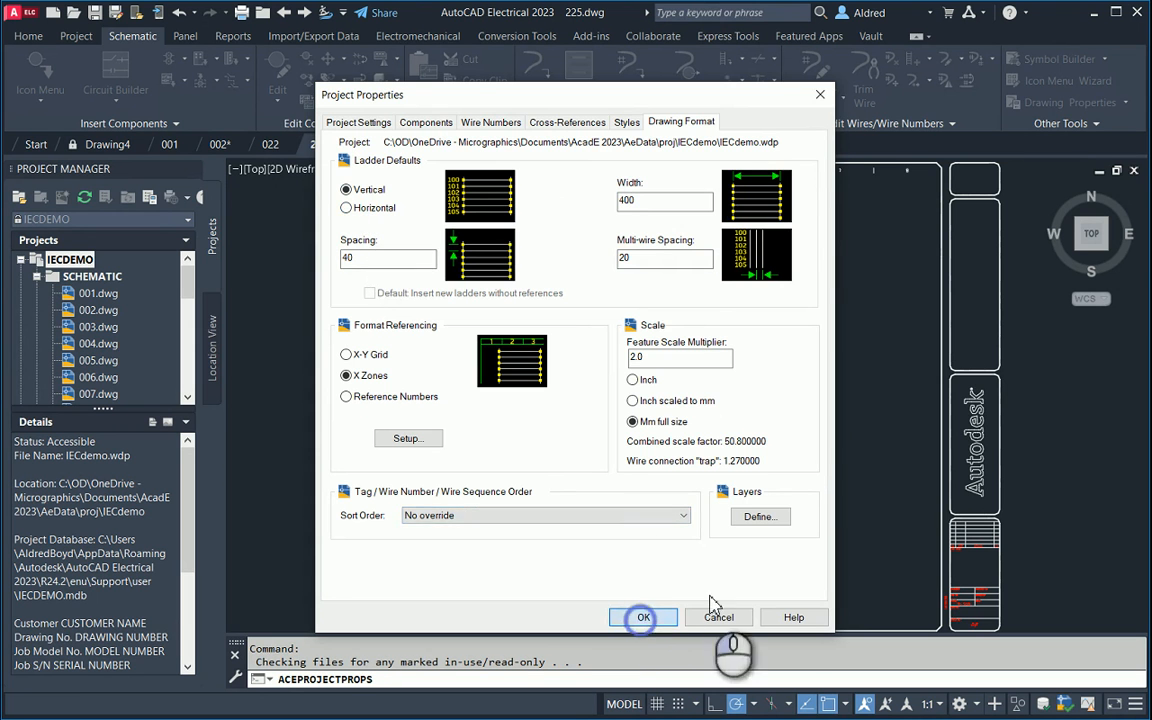
{"action": "left_click", "coordinate": [643, 617]}
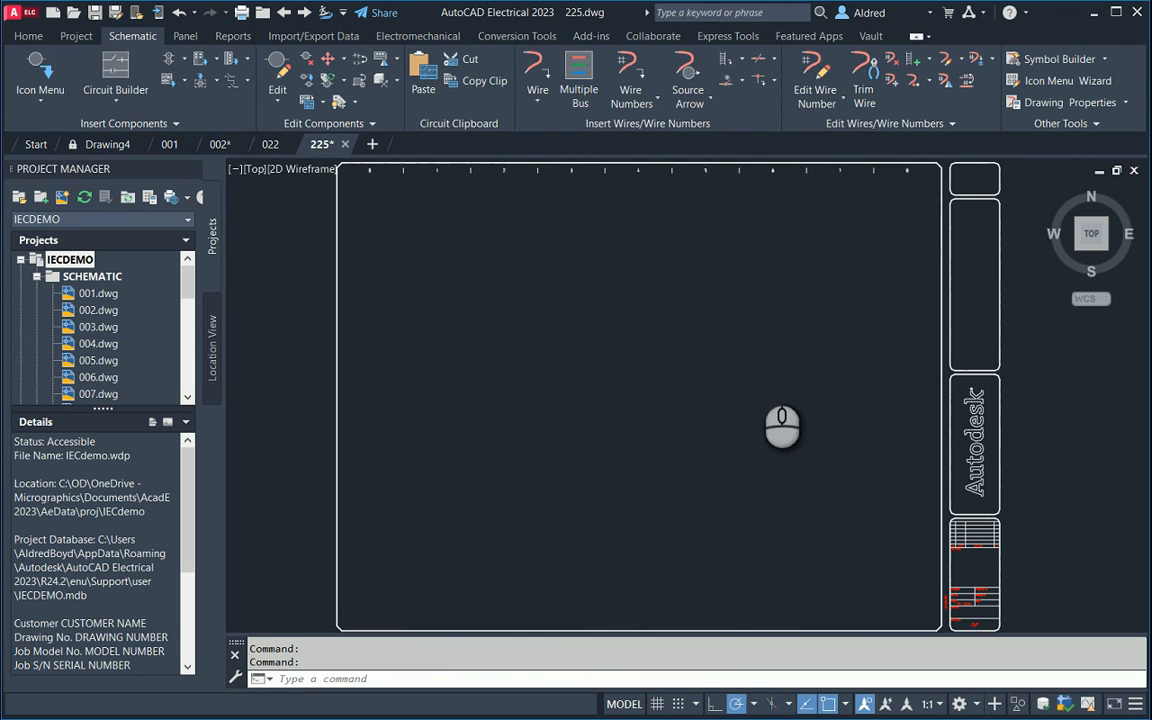
Step: Insert a one-phase horizontal-format ladder, 400 wide with 40 rung spacing, across the drawing frame
{"action": "left_click", "coordinate": [725, 60]}
{"action": "left_click", "coordinate": [489, 527]}
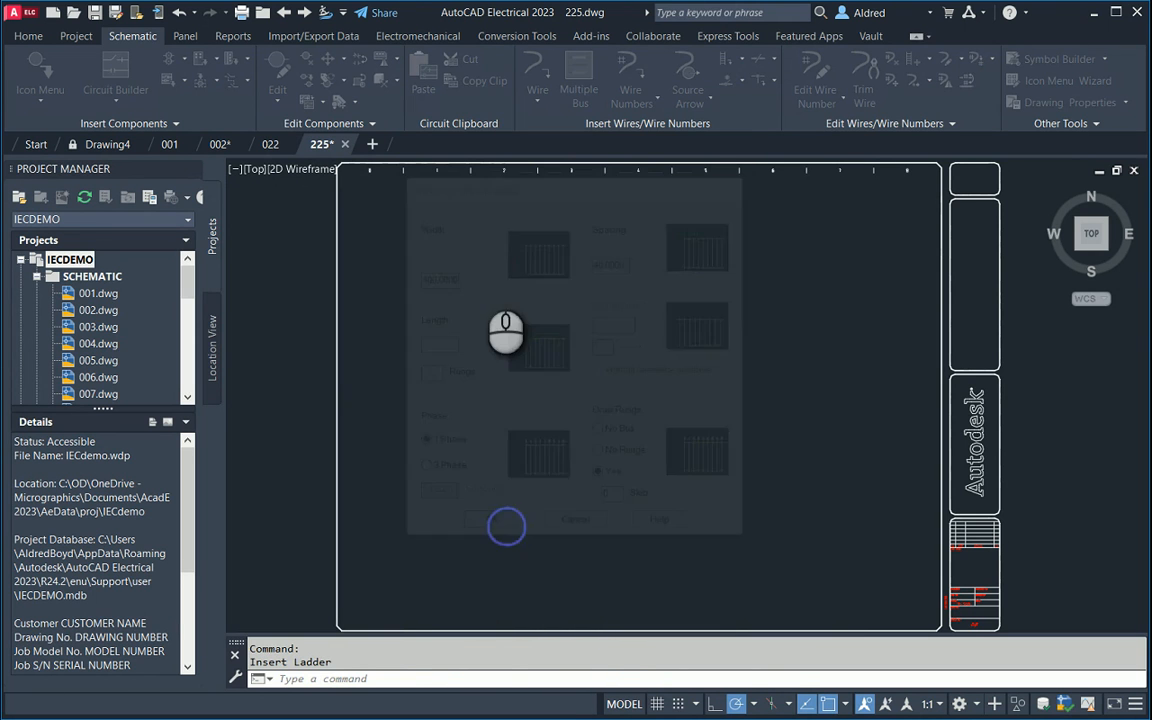
{"action": "left_click", "coordinate": [470, 222]}
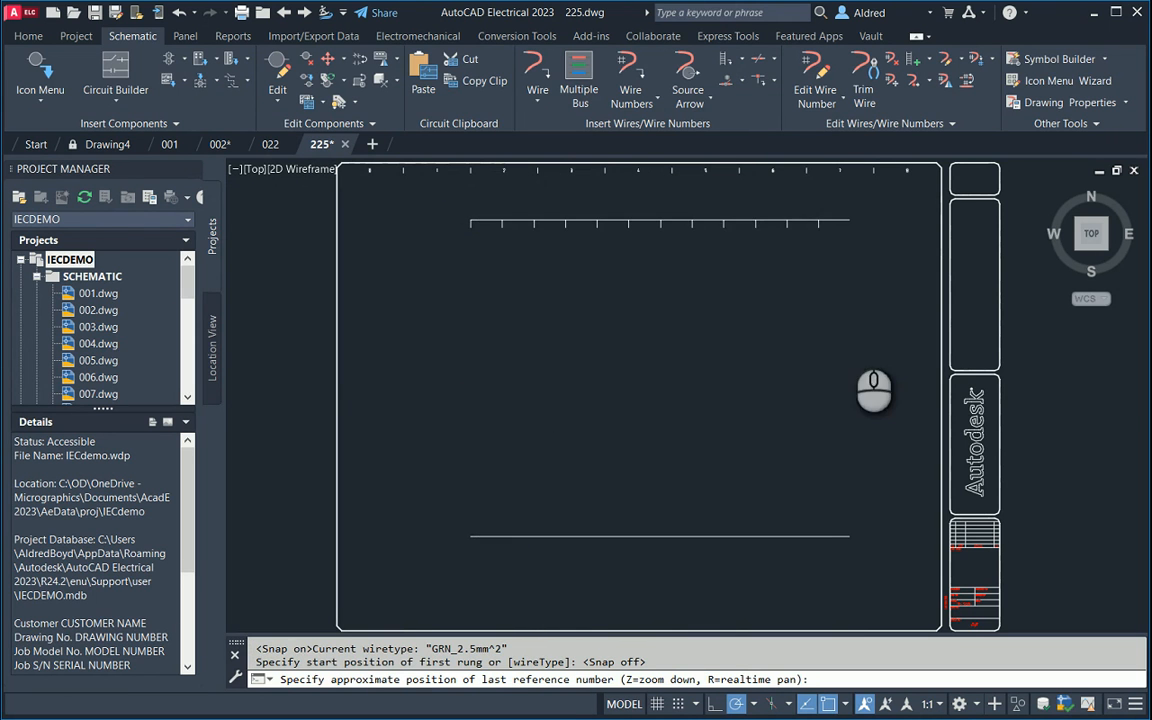
{"action": "left_click", "coordinate": [851, 399]}
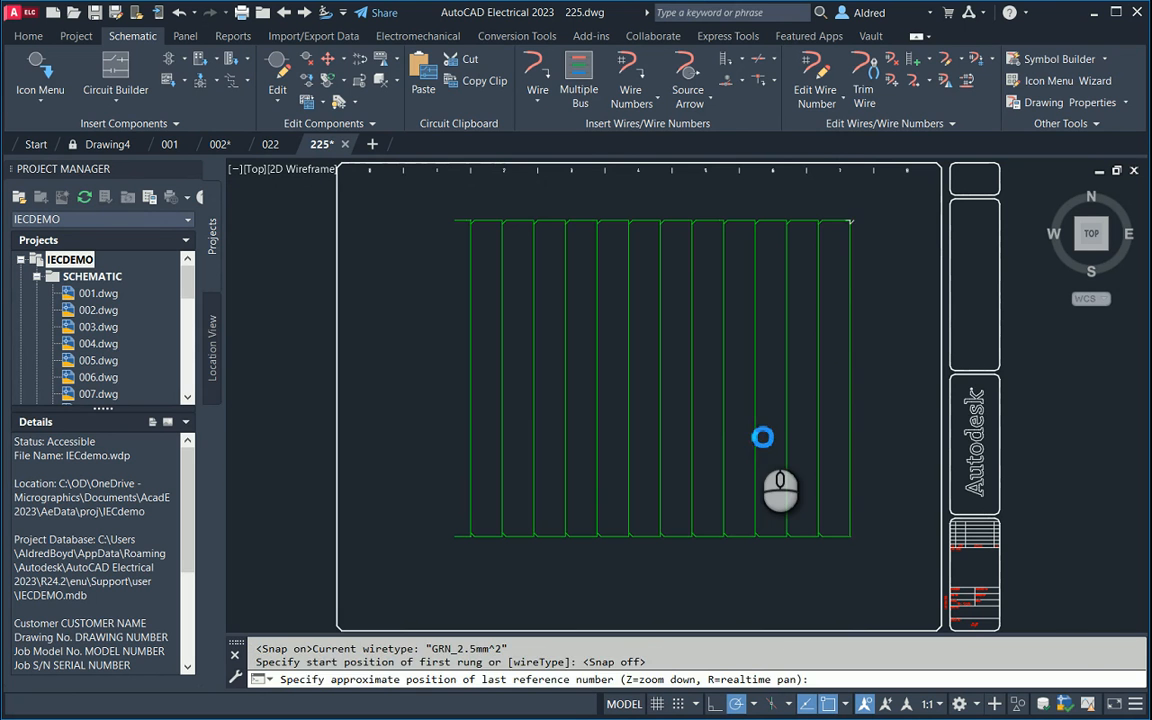
Step: Set the ladder orientation to Vertical in the drawing format properties of 225.dwg
{"action": "right_click", "coordinate": [78, 264]}
{"action": "scroll", "coordinate": [97, 330], "scroll_direction": "down", "scroll_amount": 7}
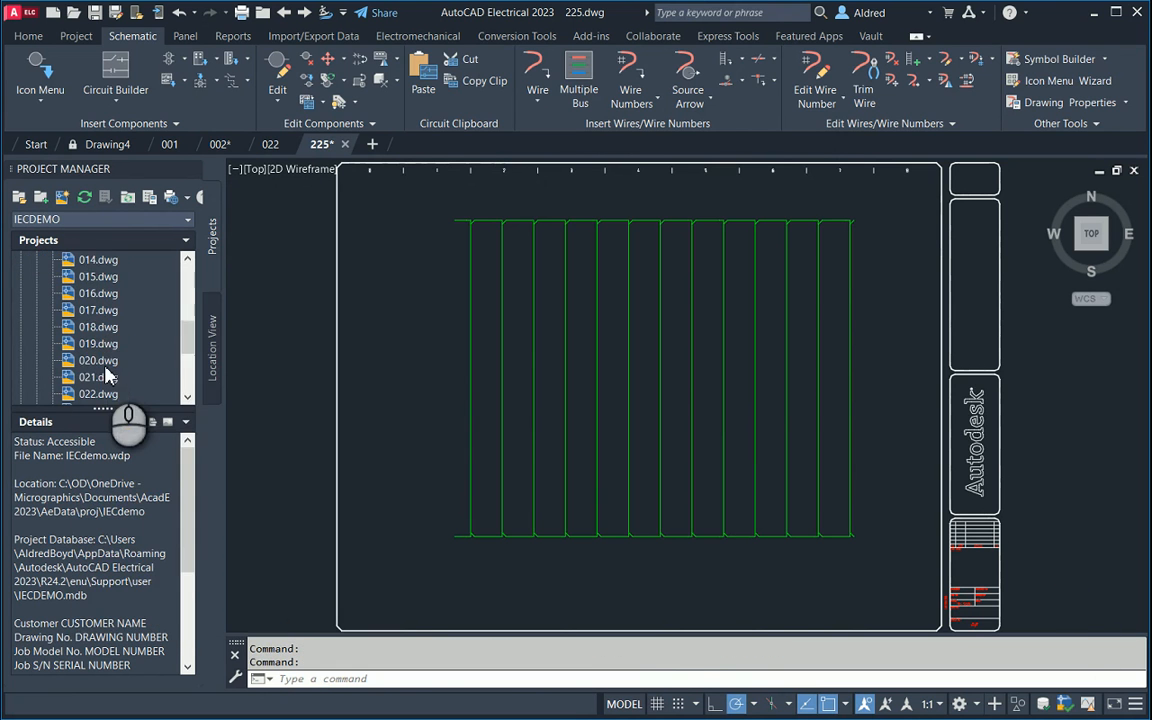
{"action": "right_click", "coordinate": [98, 312]}
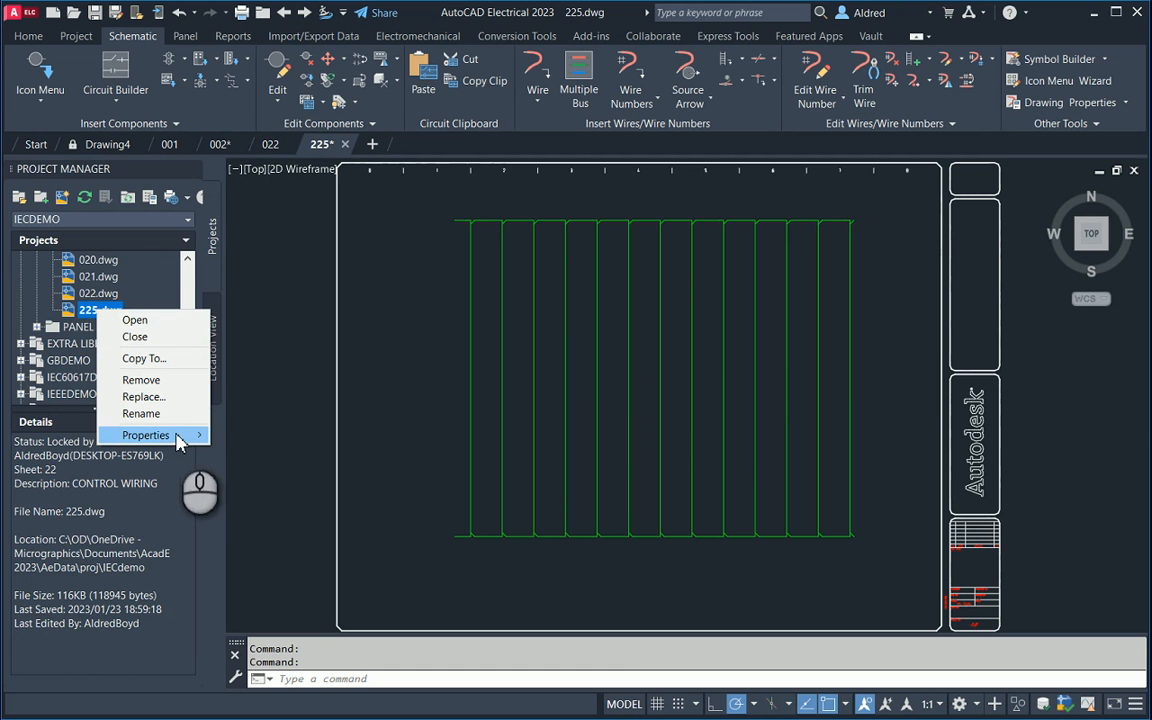
{"action": "mouse_move", "coordinate": [180, 435]}
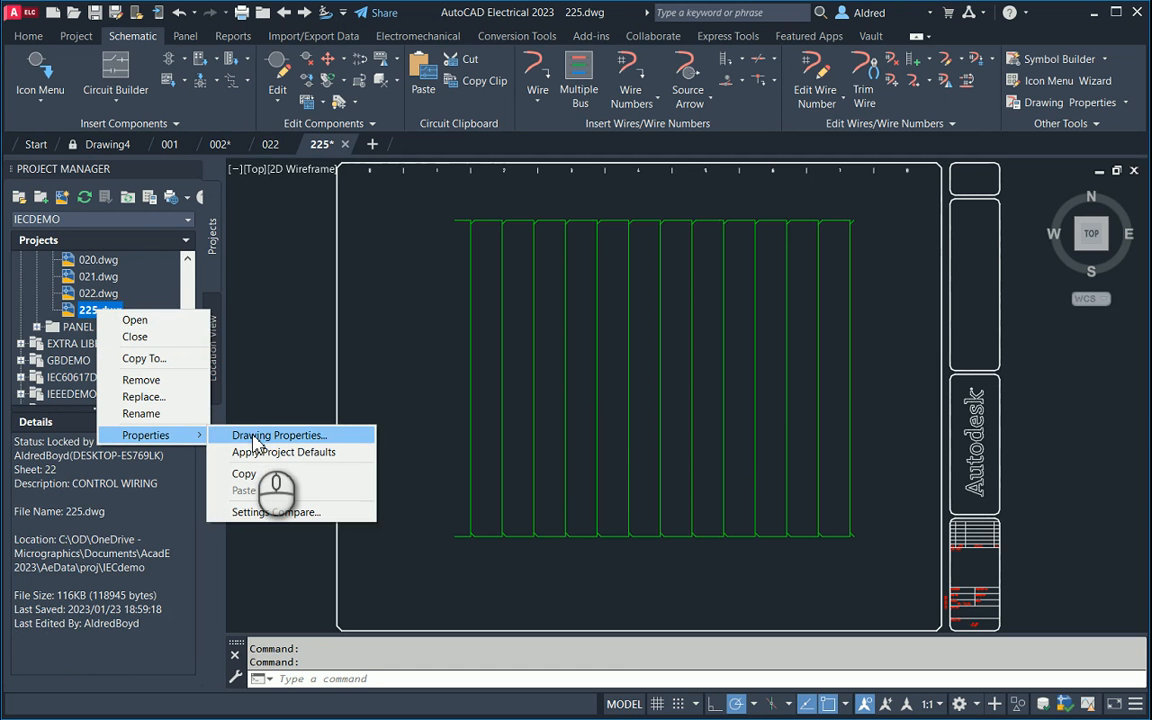
{"action": "left_click", "coordinate": [262, 436]}
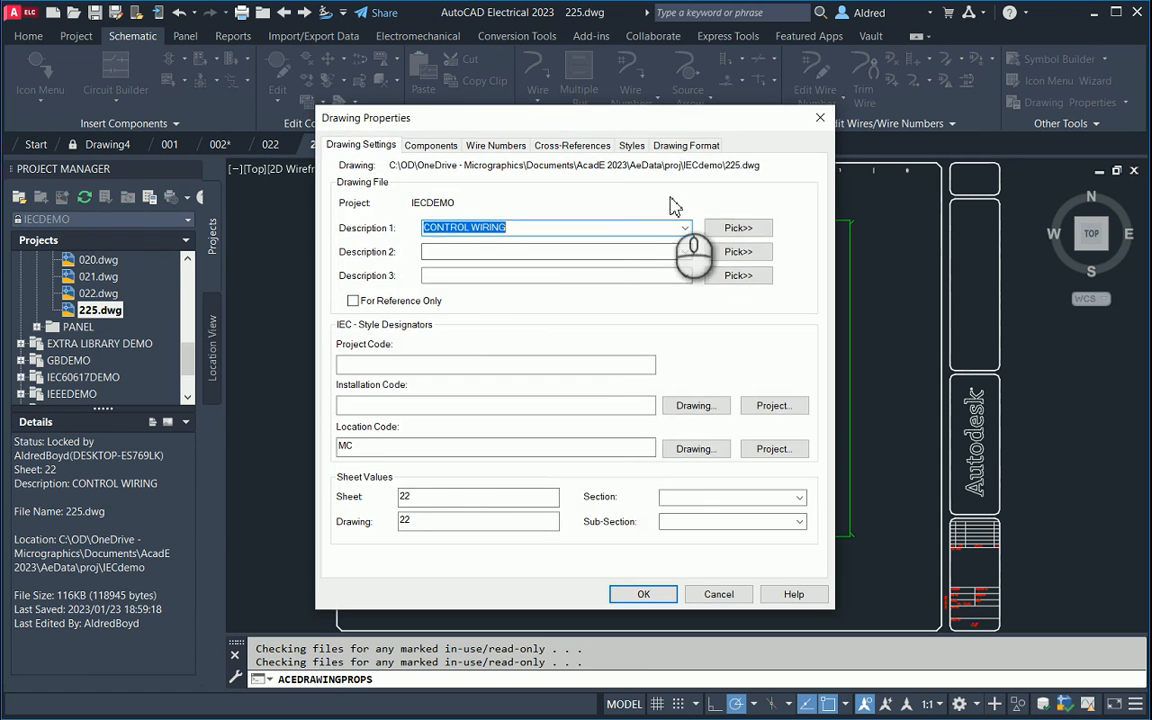
{"action": "left_click", "coordinate": [655, 147]}
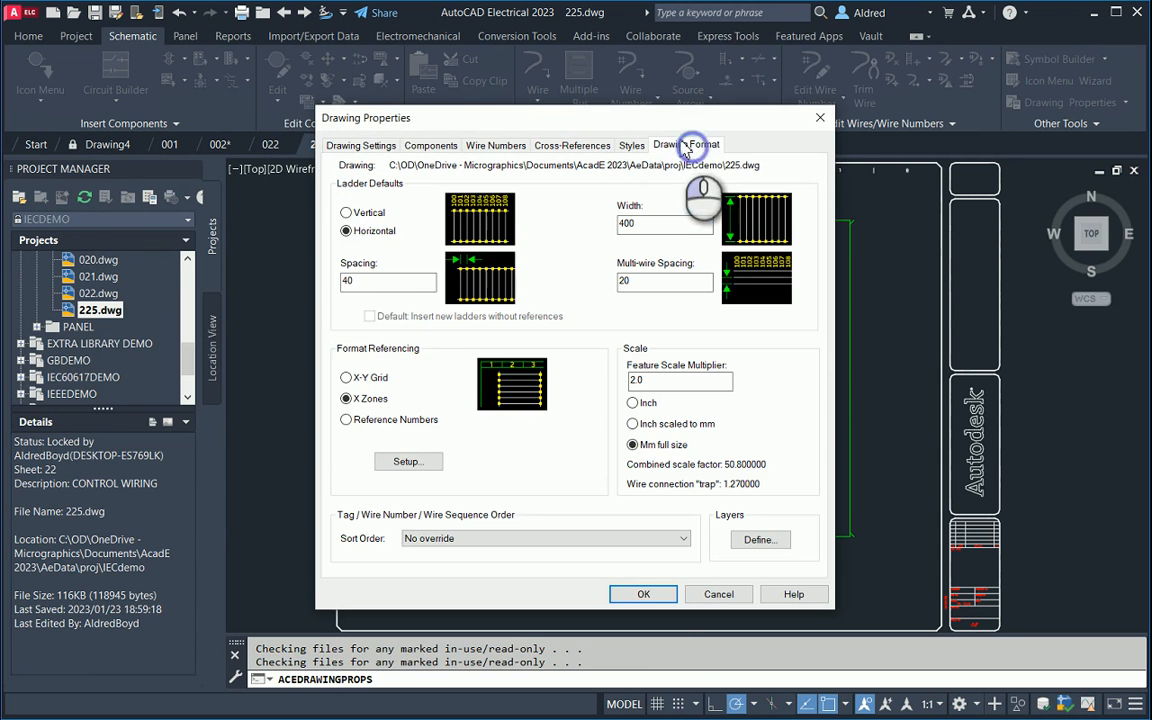
{"action": "left_click", "coordinate": [347, 212]}
{"action": "left_click", "coordinate": [645, 594]}
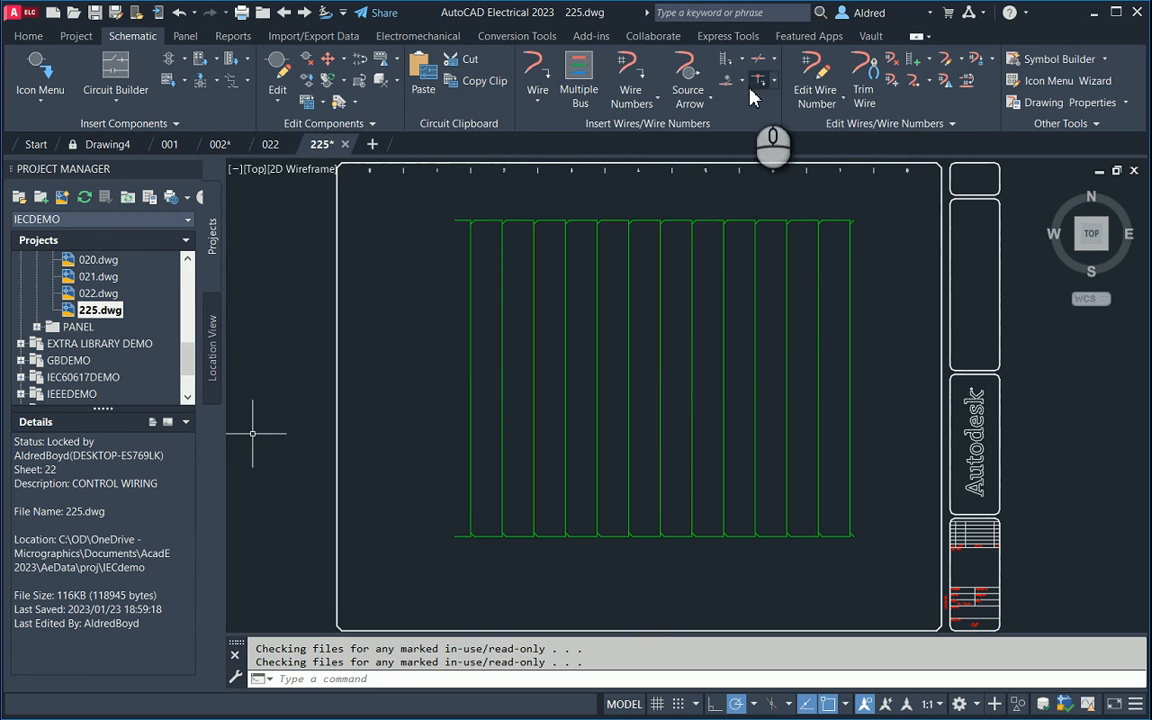
Step: Erase the whole horizontal-format ladder from the drawing frame
{"action": "key", "text": "Escape"}
{"action": "key", "text": "Escape"}
{"action": "left_click", "coordinate": [880, 572]}
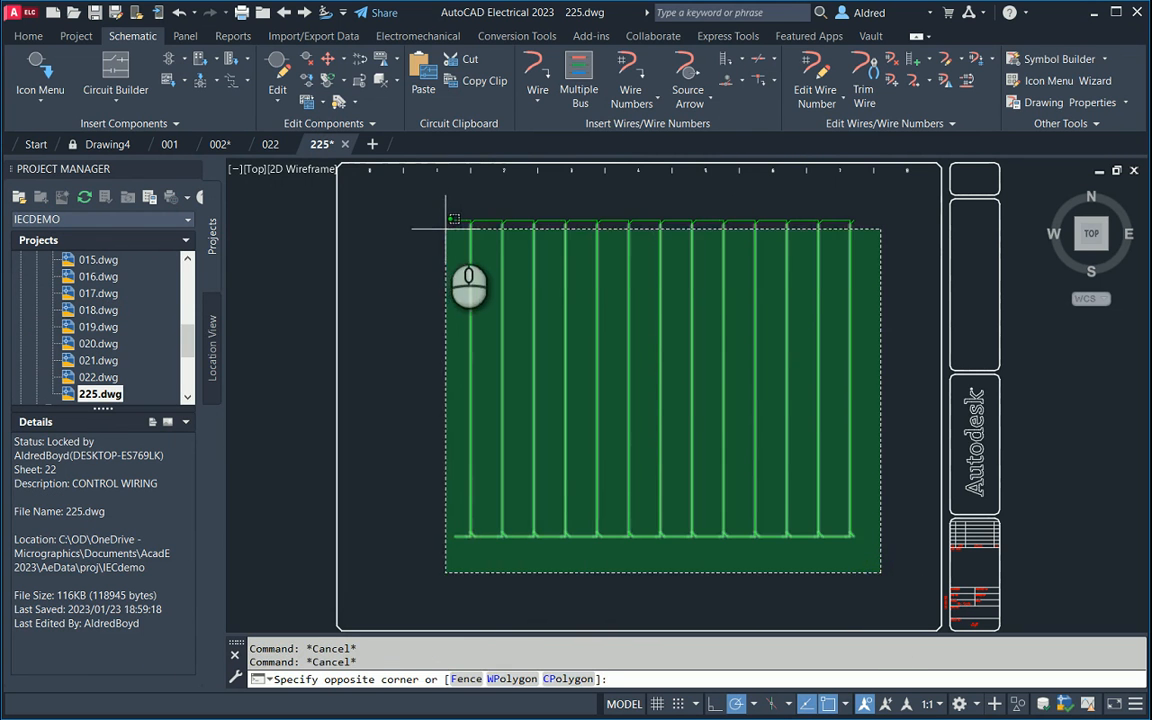
{"action": "left_click", "coordinate": [454, 219]}
{"action": "key", "text": "Delete"}
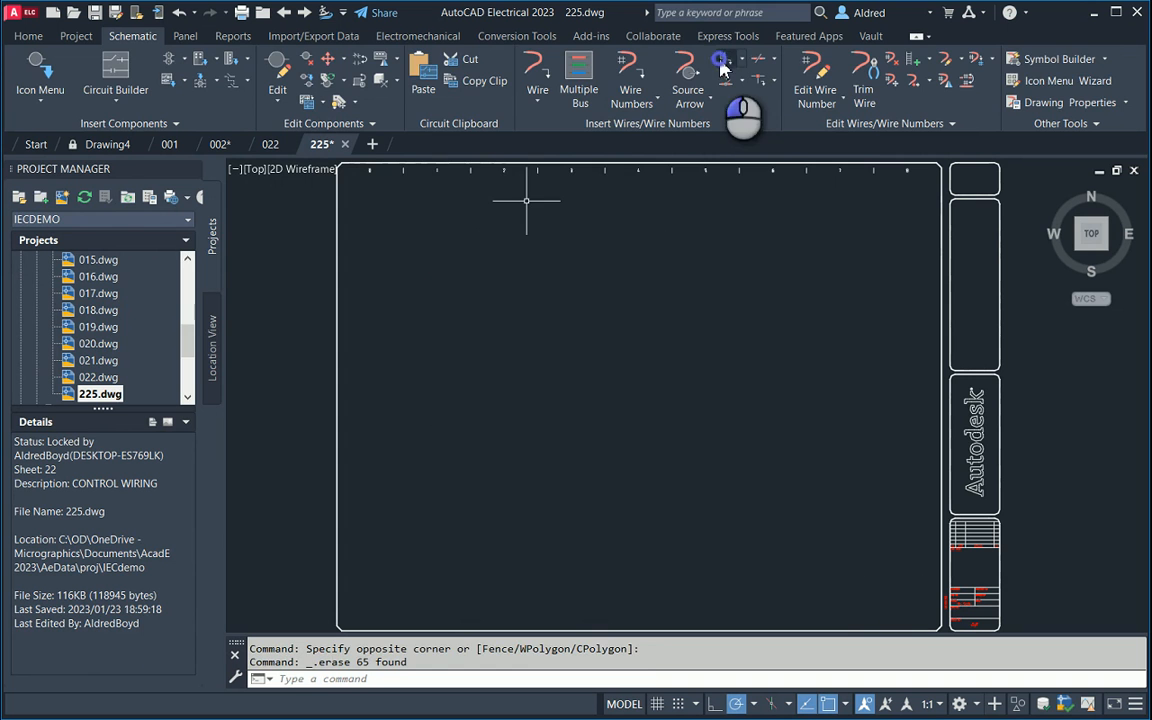
Step: Insert a one-phase vertical-format ladder, 400 wide with 40 rung spacing and no skipped rungs, down the drawing frame
{"action": "left_click", "coordinate": [720, 62]}
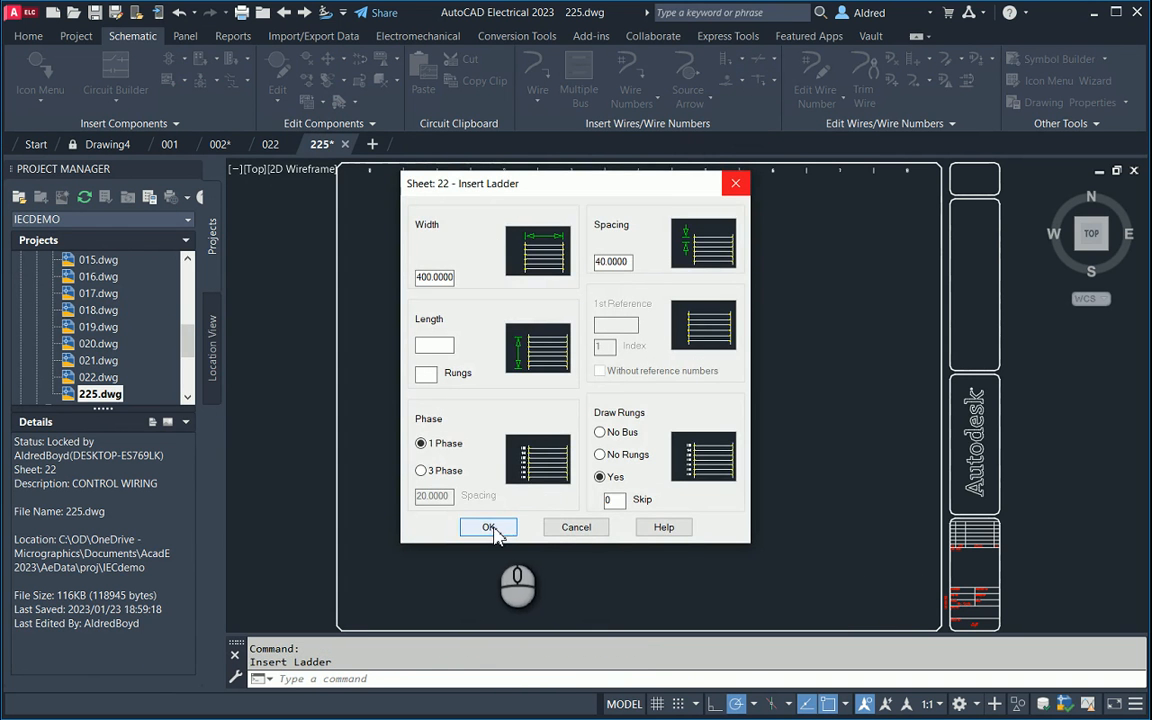
{"action": "left_click", "coordinate": [488, 528]}
{"action": "left_click", "coordinate": [505, 235]}
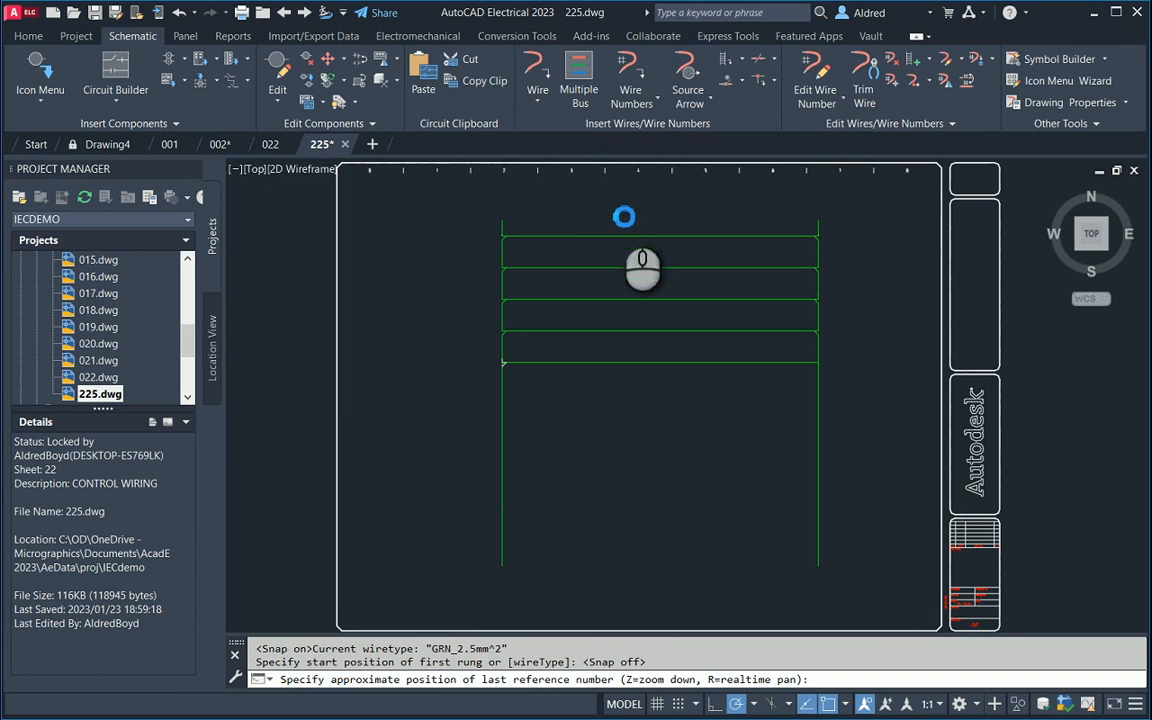
{"action": "left_click", "coordinate": [466, 416]}
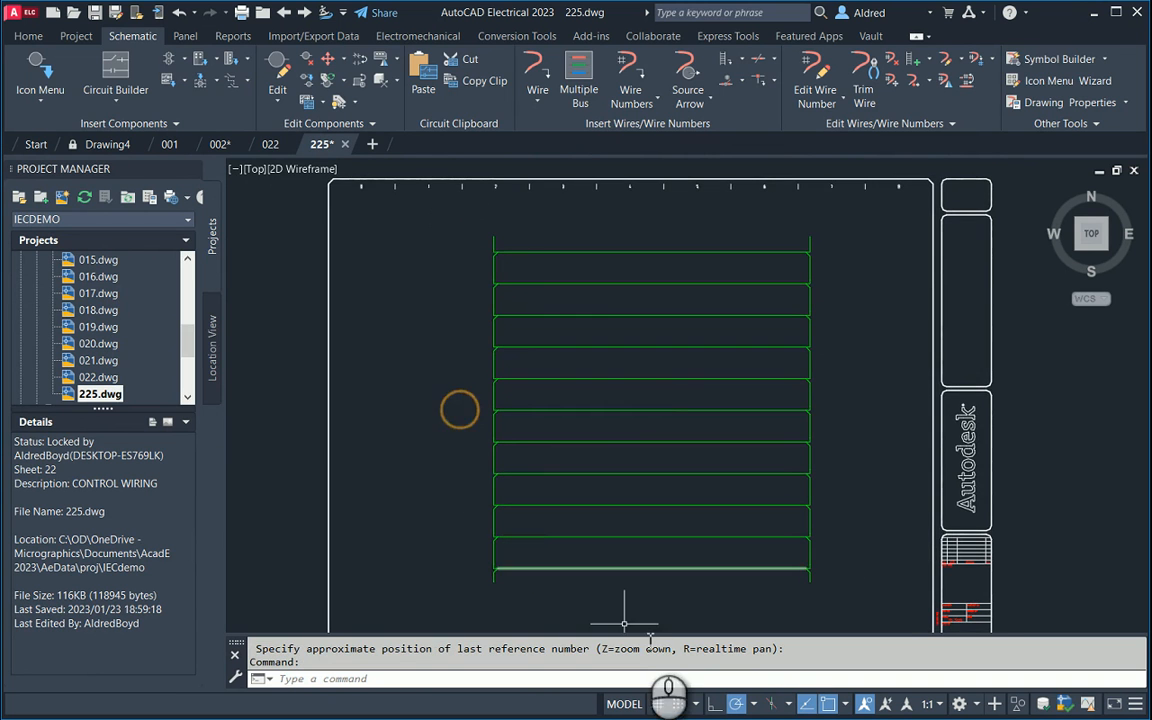
Step: Inspect the ladder's wire tees, try the Dot wire tee style in 225.dwg's drawing properties, and set it back to Angle 1
{"action": "scroll", "coordinate": [472, 262], "scroll_direction": "up", "scroll_amount": 6}
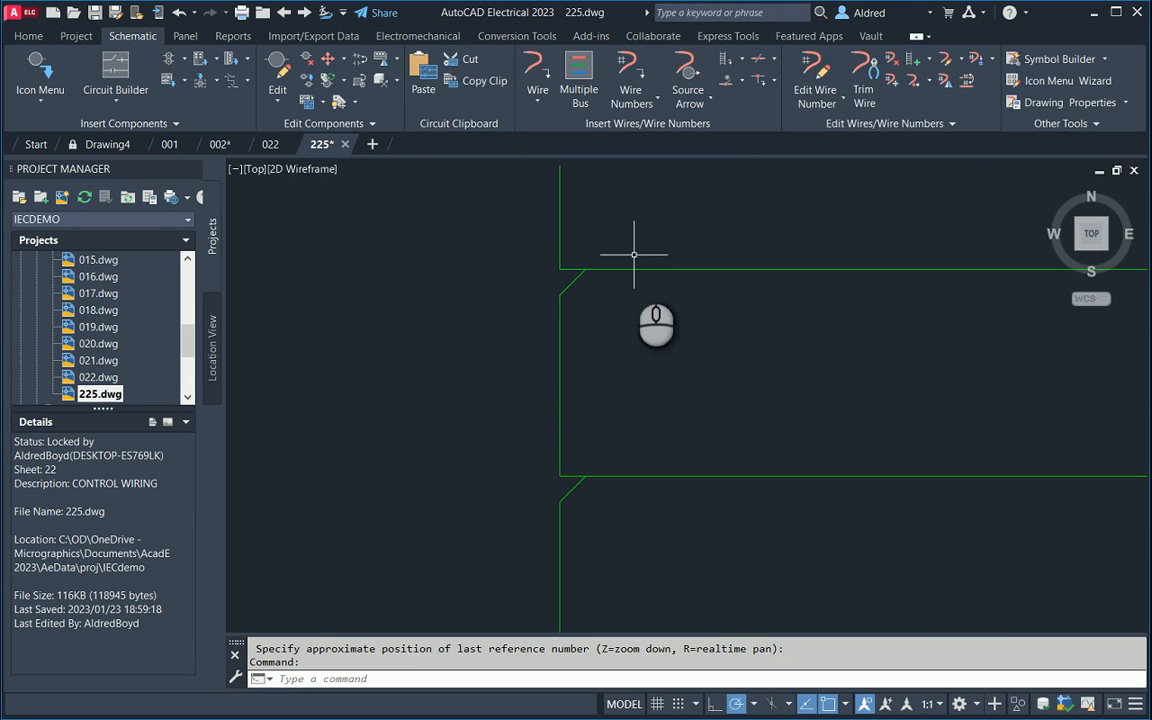
{"action": "scroll", "coordinate": [617, 303], "scroll_direction": "down", "scroll_amount": 4}
{"action": "middle_click_drag", "start_coordinate": [627, 360], "coordinate": [541, 330]}
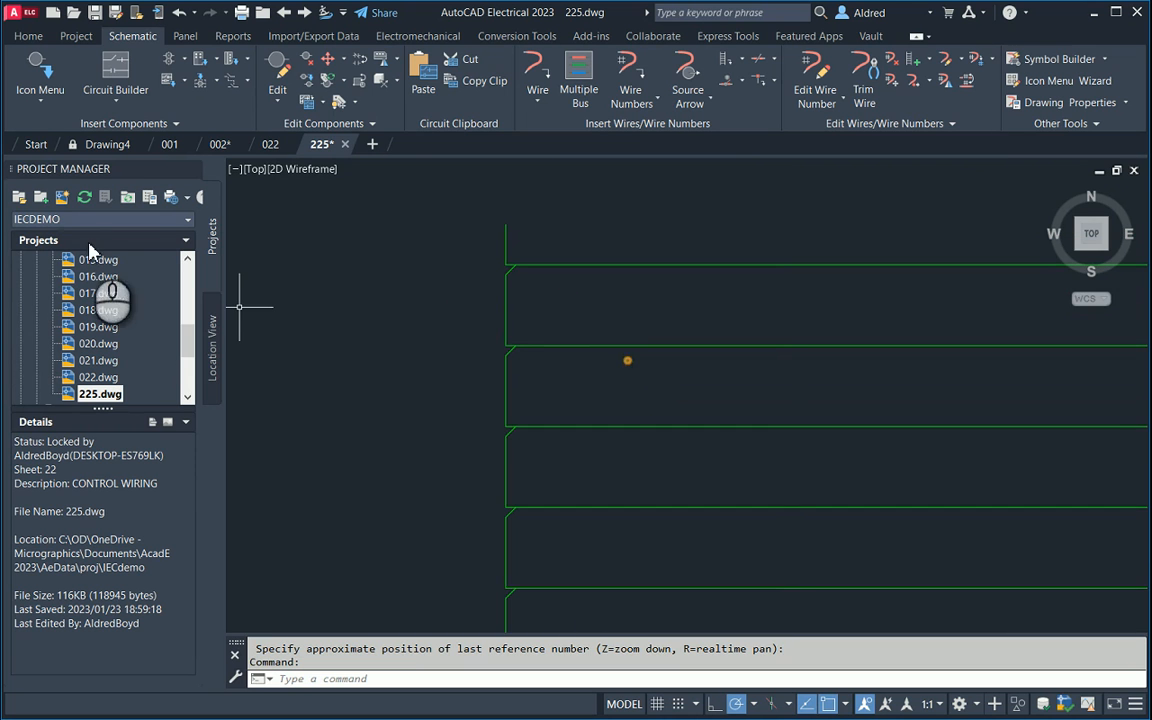
{"action": "key", "text": "Escape"}
{"action": "key", "text": "Escape"}
{"action": "right_click", "coordinate": [108, 397]}
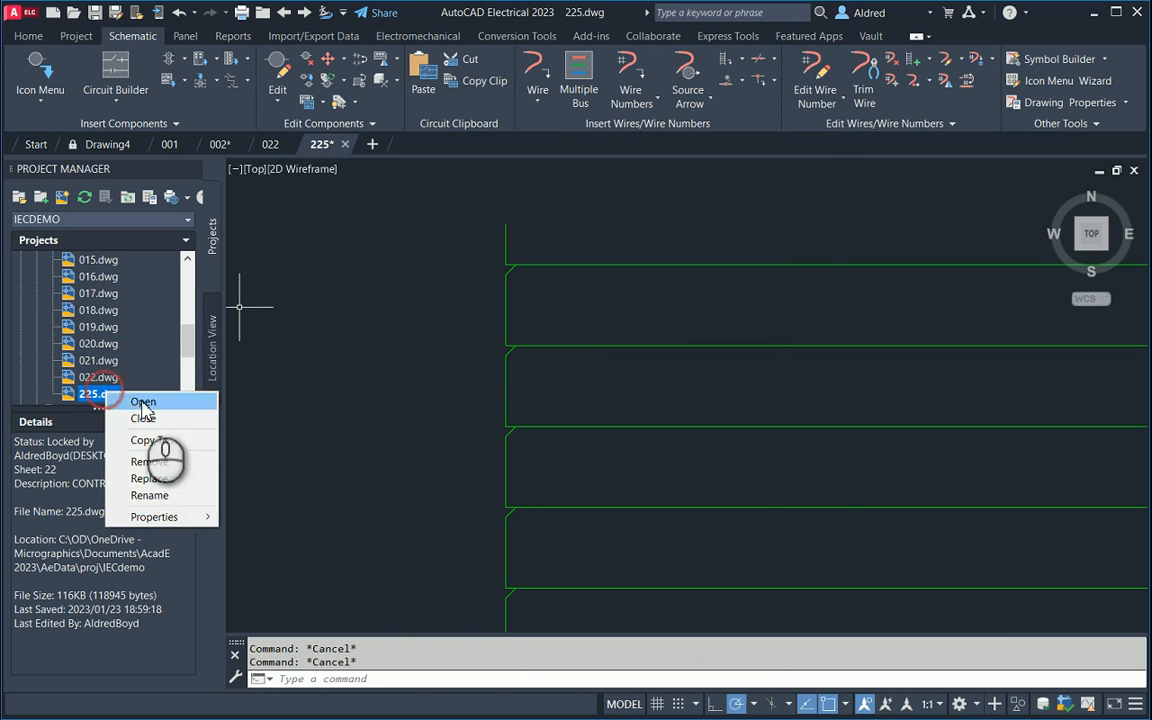
{"action": "mouse_move", "coordinate": [200, 517]}
{"action": "left_click", "coordinate": [251, 519]}
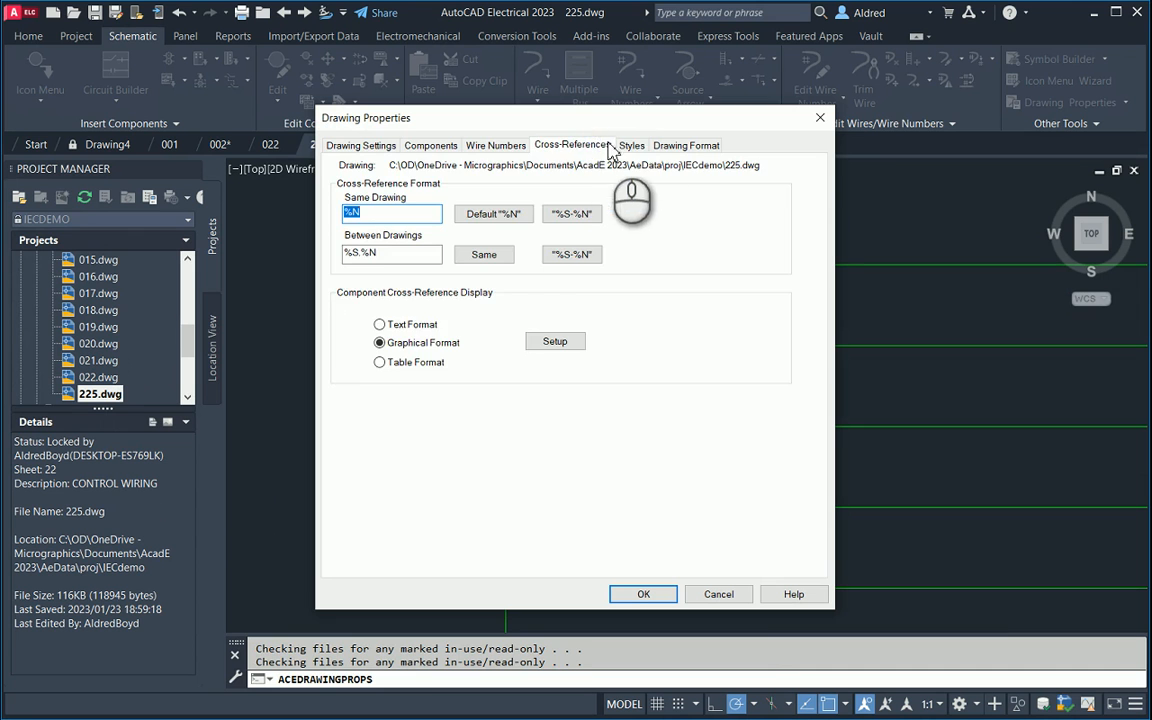
{"action": "left_click", "coordinate": [634, 147]}
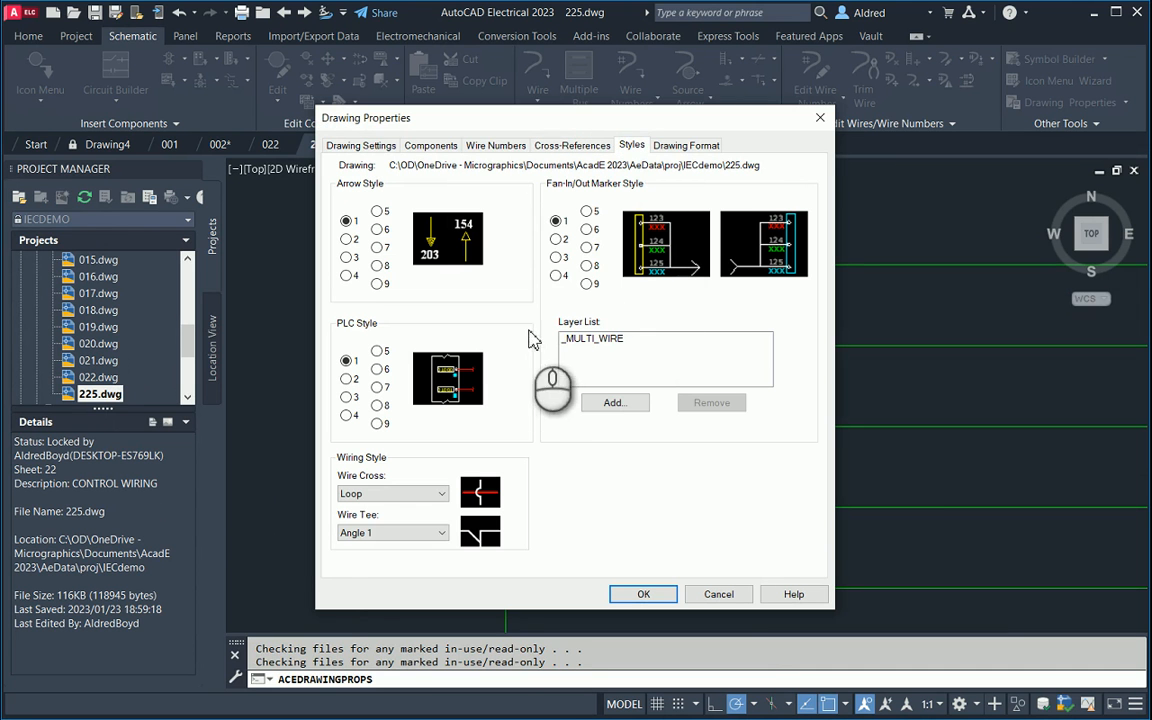
{"action": "left_click", "coordinate": [418, 532]}
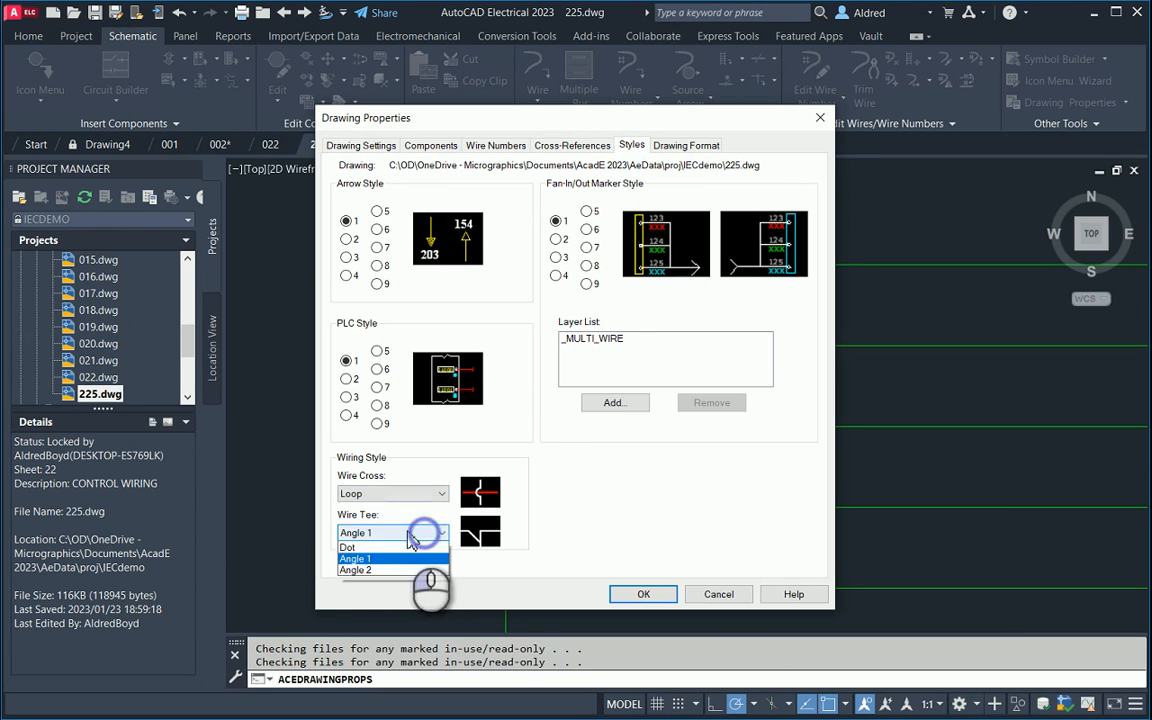
{"action": "left_click", "coordinate": [365, 558]}
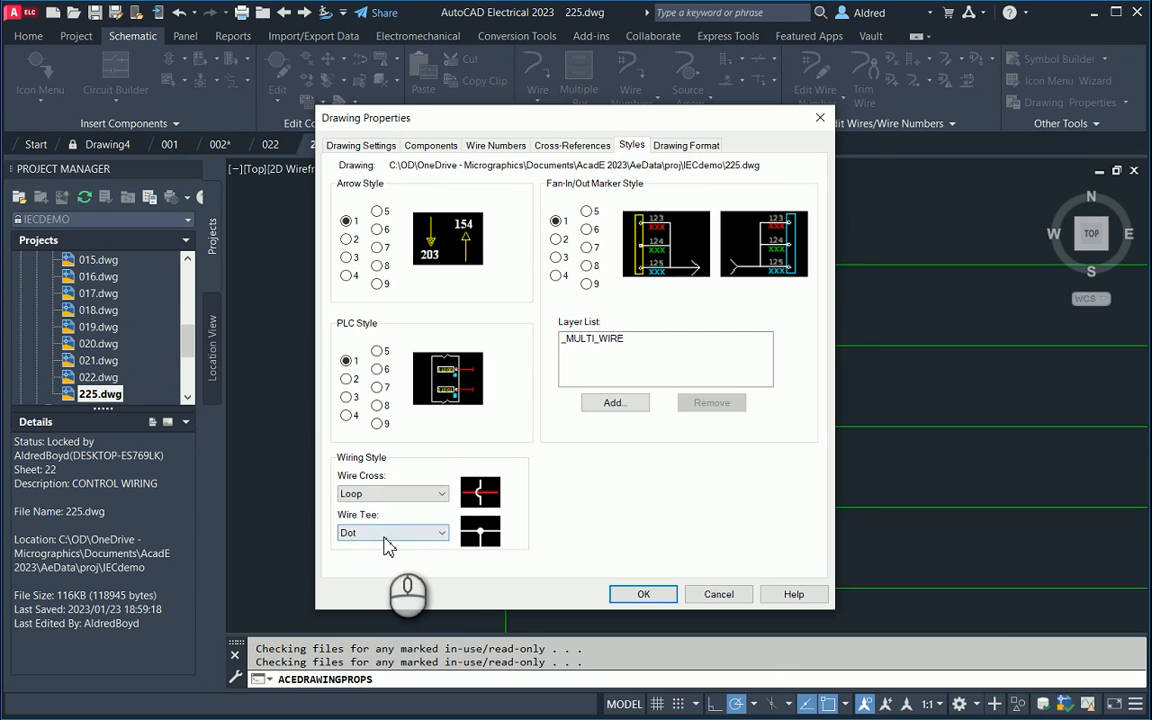
{"action": "left_click", "coordinate": [386, 533]}
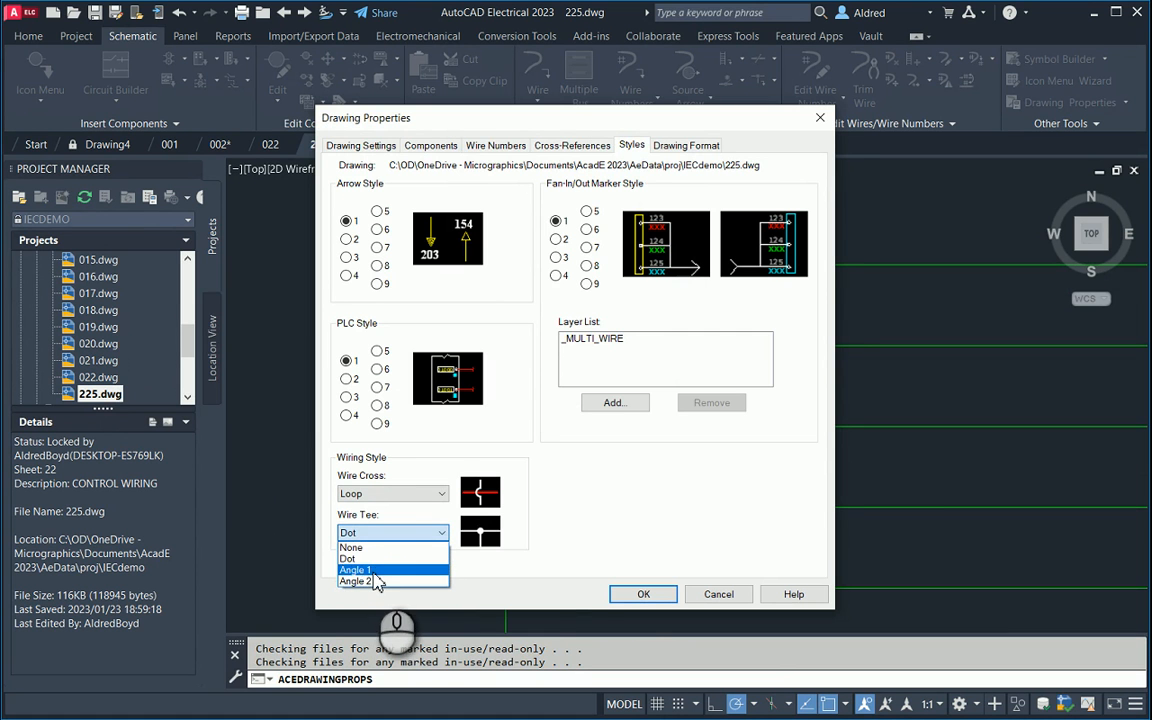
{"action": "left_click", "coordinate": [375, 570]}
{"action": "left_click", "coordinate": [630, 595]}
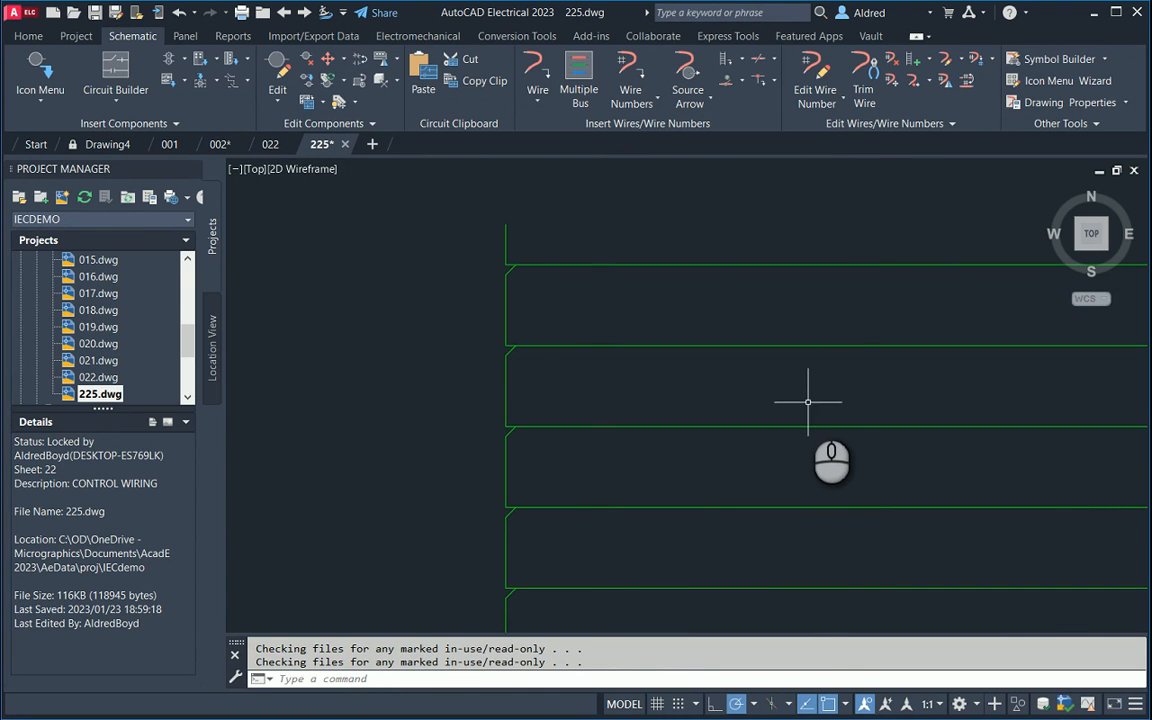
Step: Trim the second, seventh and tenth rungs from the vertical-format ladder with Trim Wire
{"action": "scroll", "coordinate": [808, 402], "scroll_direction": "down", "scroll_amount": 3}
{"action": "scroll", "coordinate": [463, 252], "scroll_direction": "down", "scroll_amount": 1}
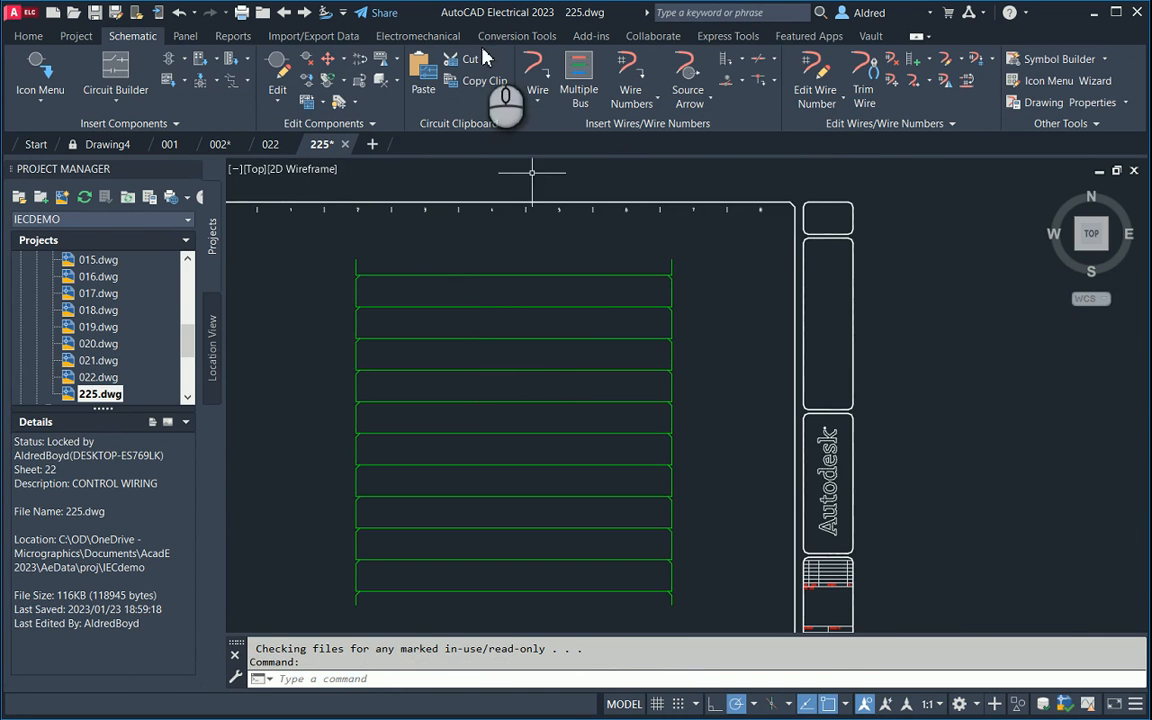
{"action": "key", "text": "Escape"}
{"action": "key", "text": "Escape"}
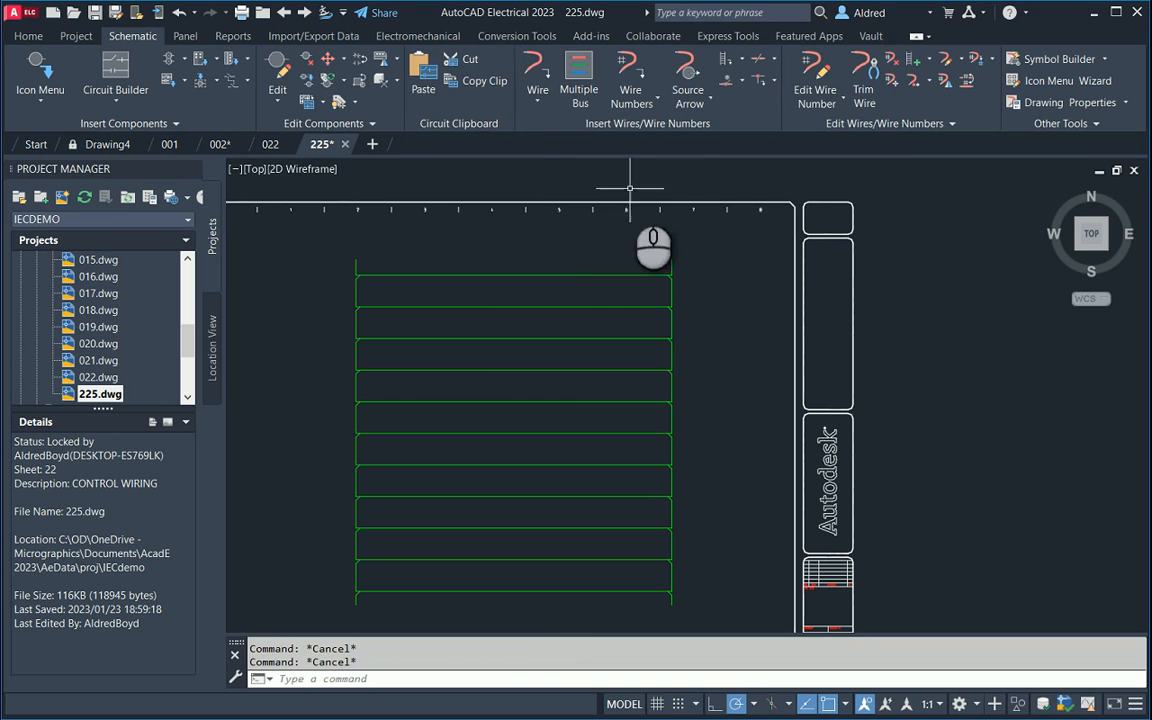
{"action": "left_click", "coordinate": [862, 70]}
{"action": "left_click", "coordinate": [506, 306]}
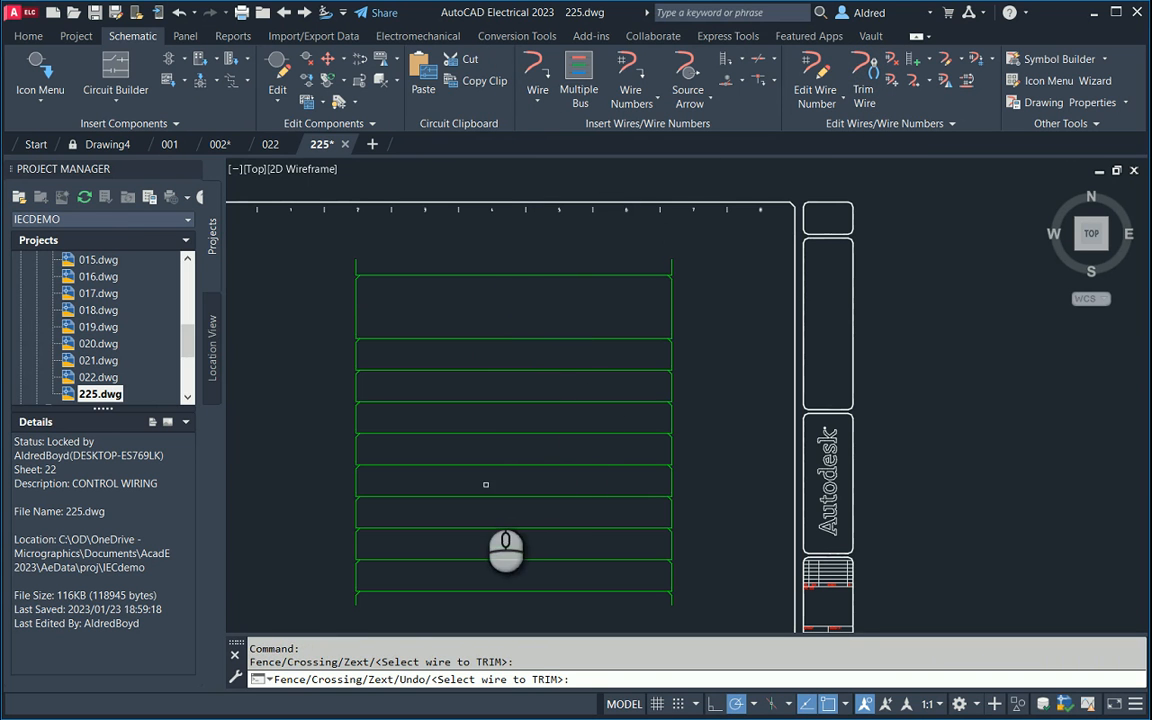
{"action": "left_click", "coordinate": [500, 467]}
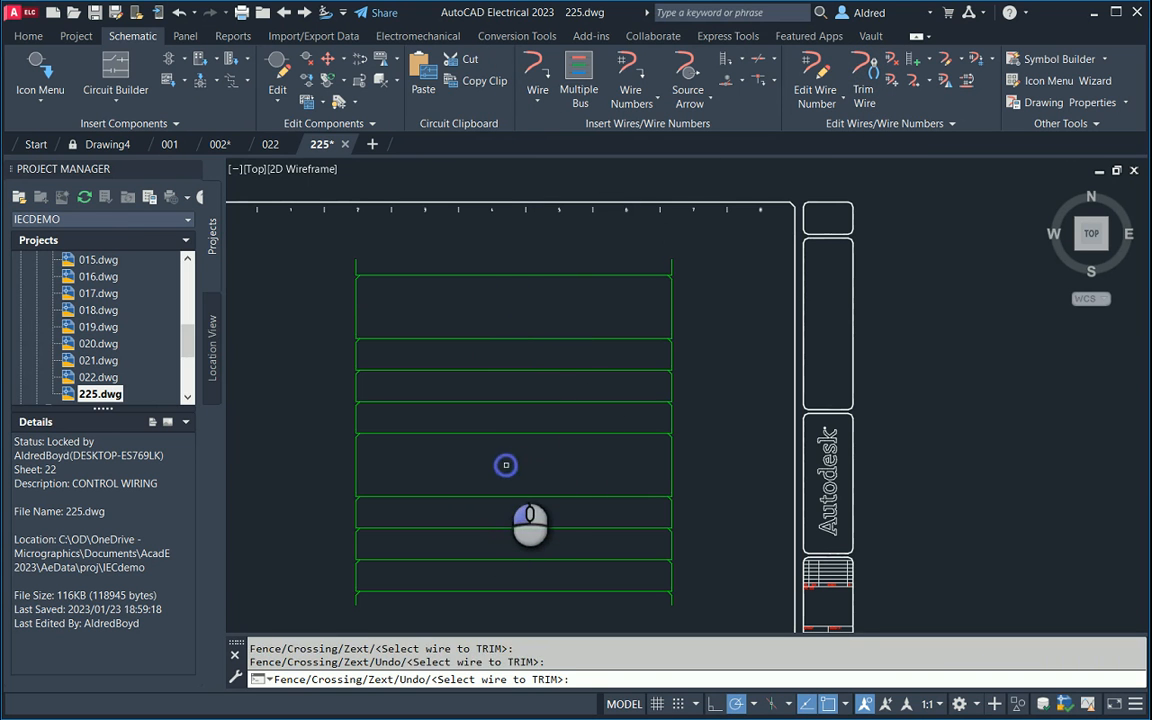
{"action": "left_click", "coordinate": [509, 558]}
Step: Insert a short vertical wire connecting the two closely spaced rungs between the ladder's lower two gaps, left of the ladder's centre
{"action": "left_click", "coordinate": [537, 72]}
{"action": "middle_click_drag", "start_coordinate": [493, 494], "coordinate": [495, 478]}
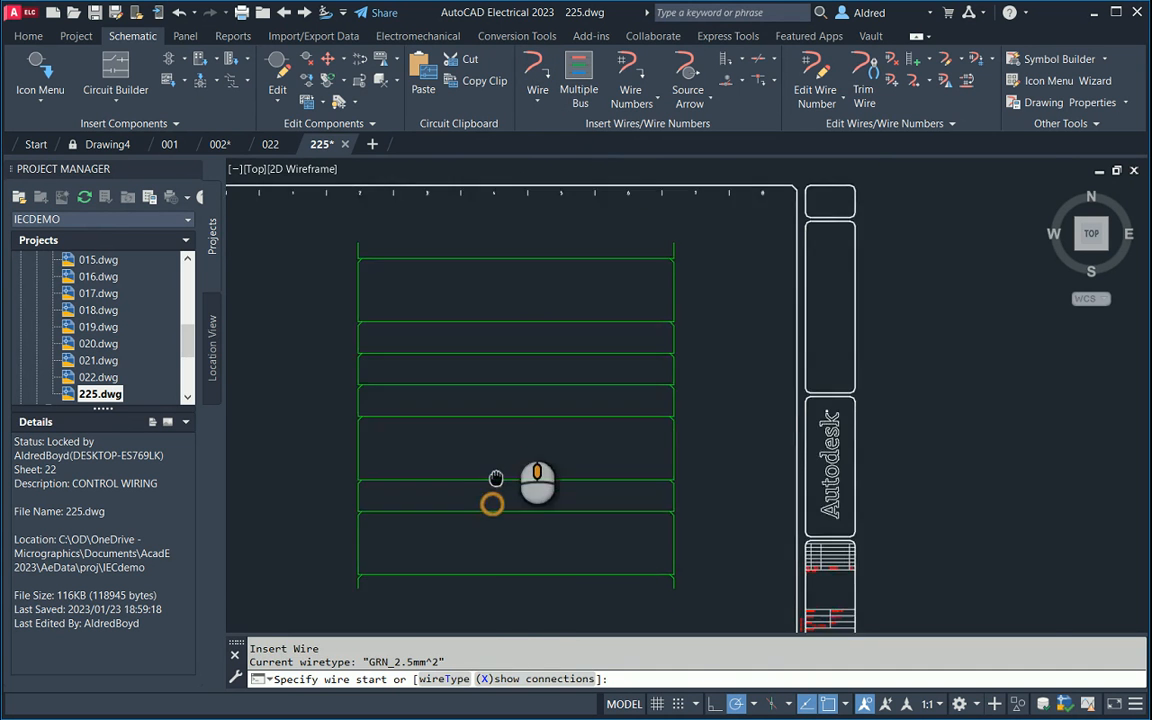
{"action": "scroll", "coordinate": [495, 478], "scroll_direction": "up", "scroll_amount": 4}
{"action": "left_click", "coordinate": [462, 351]}
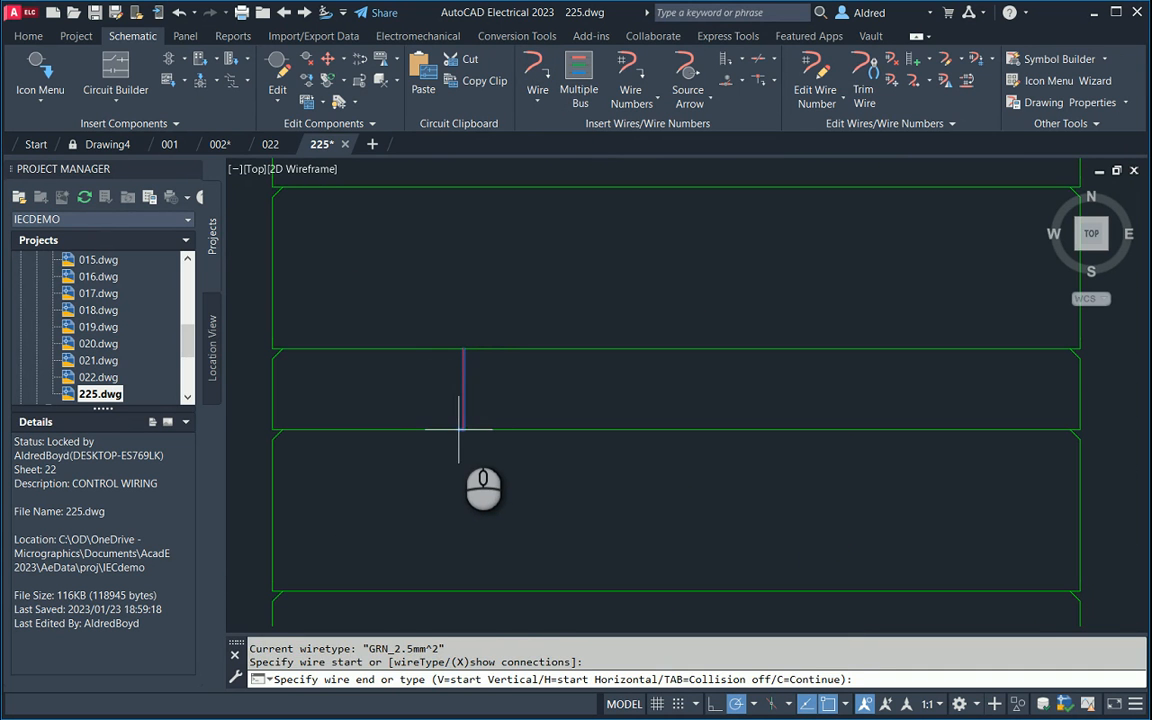
{"action": "left_click", "coordinate": [464, 430]}
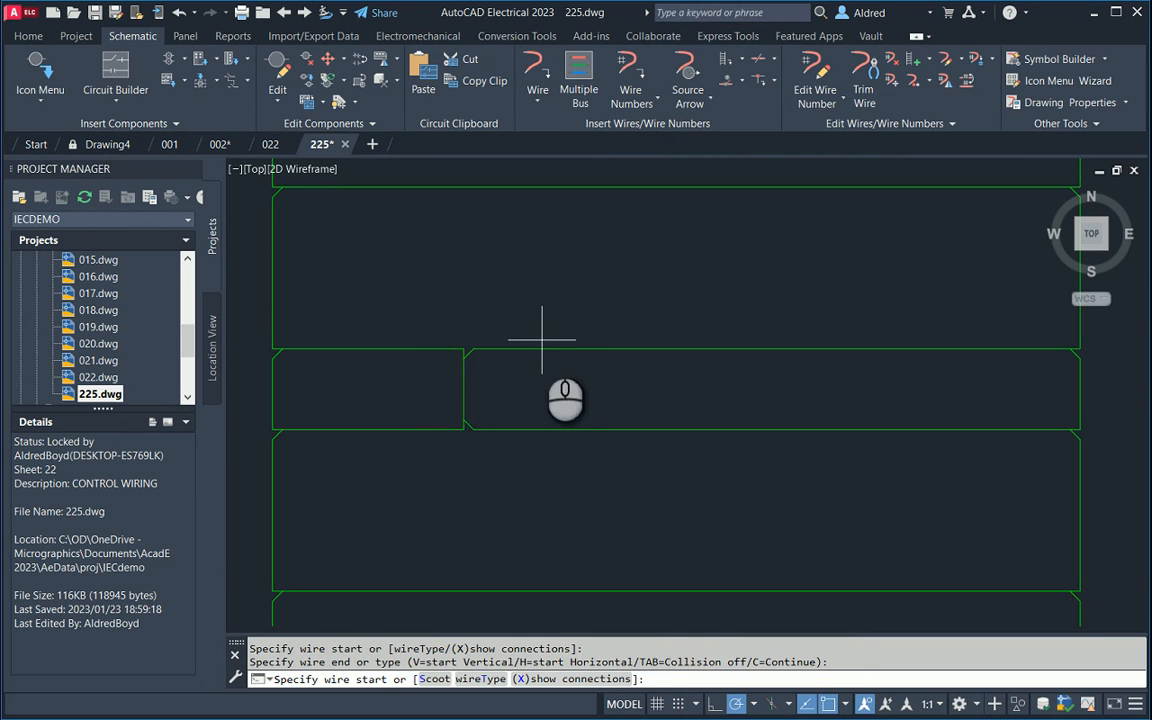
{"action": "scroll", "coordinate": [560, 337], "scroll_direction": "down", "scroll_amount": 4}
{"action": "key", "text": "Escape"}
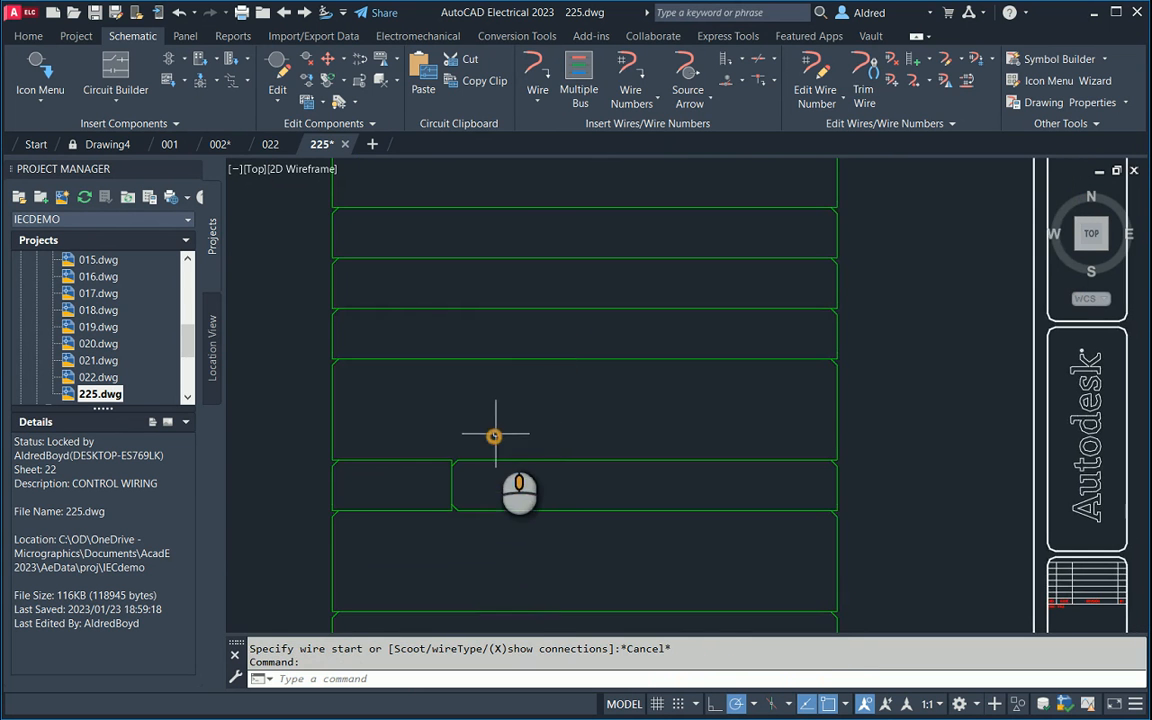
Step: Add a new rung in each of the ladder's three gaps with Add Rung, using the current GRN_2.5mm^2 wire type
{"action": "middle_click_drag", "start_coordinate": [494, 432], "coordinate": [512, 503]}
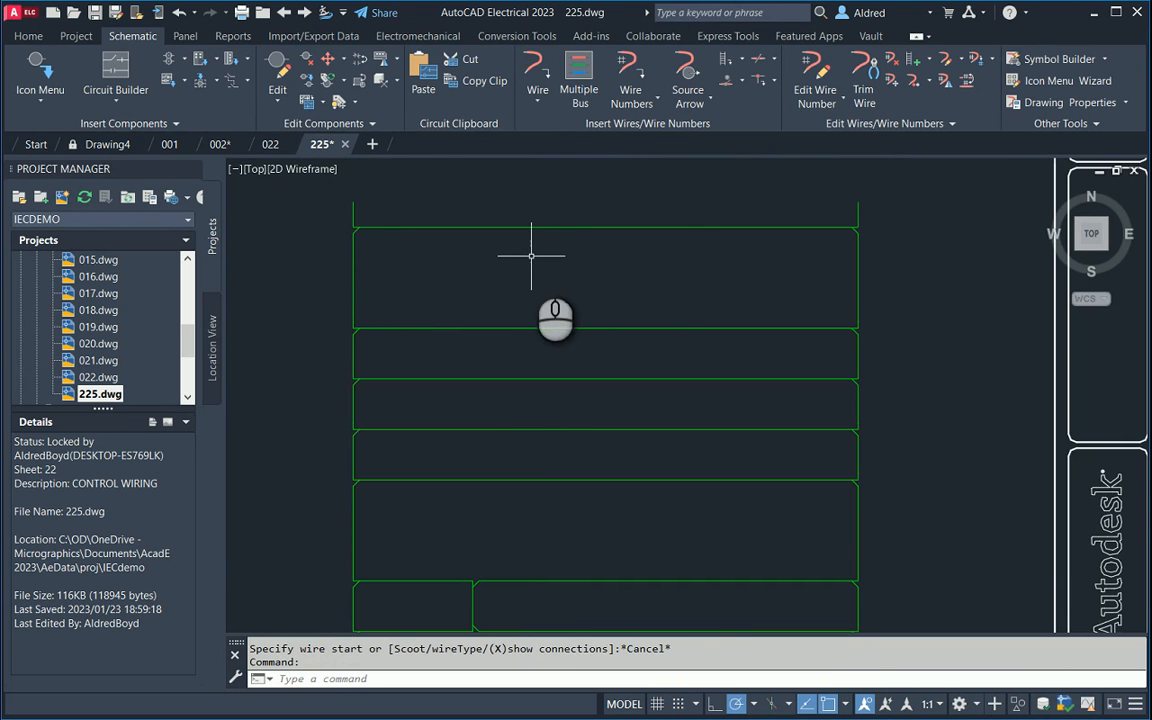
{"action": "left_click", "coordinate": [912, 62]}
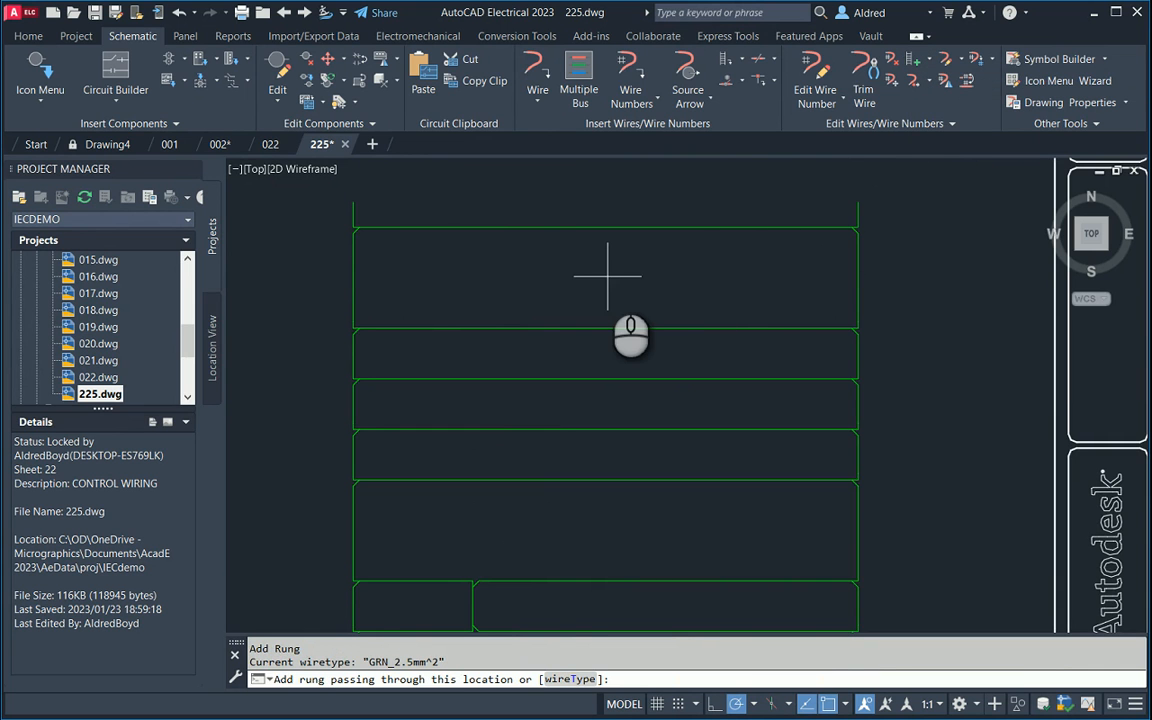
{"action": "middle_click_drag", "start_coordinate": [679, 391], "coordinate": [656, 234]}
{"action": "middle_click_drag", "start_coordinate": [635, 434], "coordinate": [670, 221]}
{"action": "left_click", "coordinate": [599, 317]}
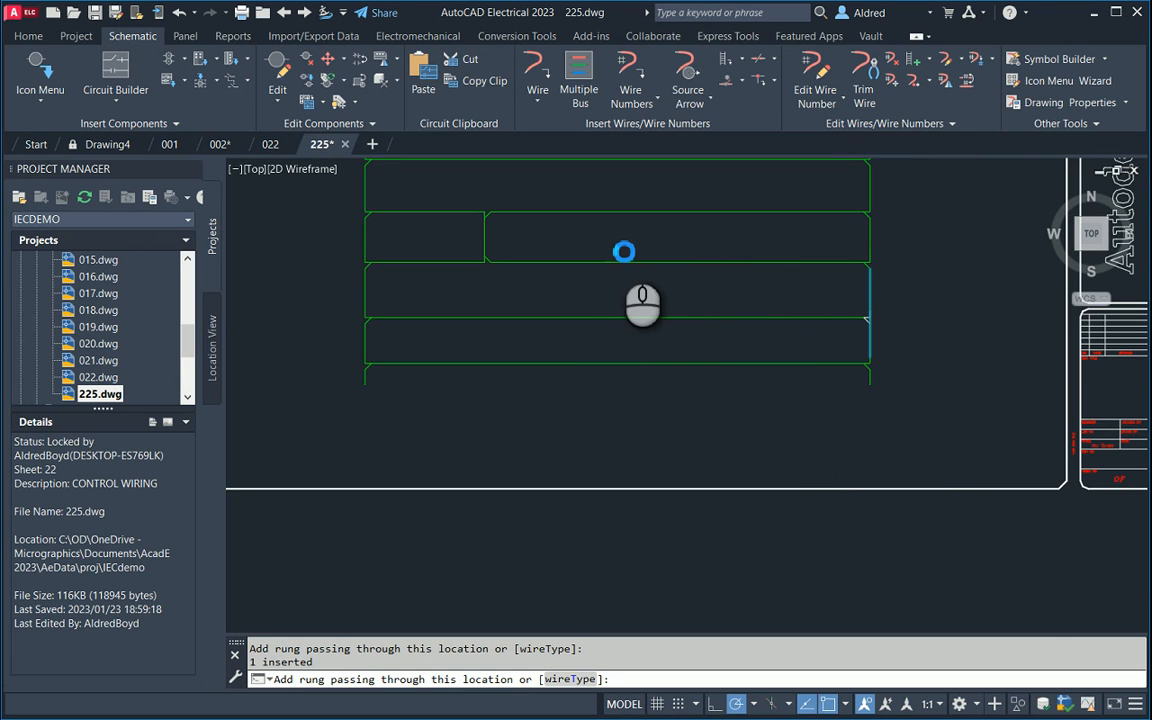
{"action": "middle_click_drag", "start_coordinate": [824, 299], "coordinate": [814, 471]}
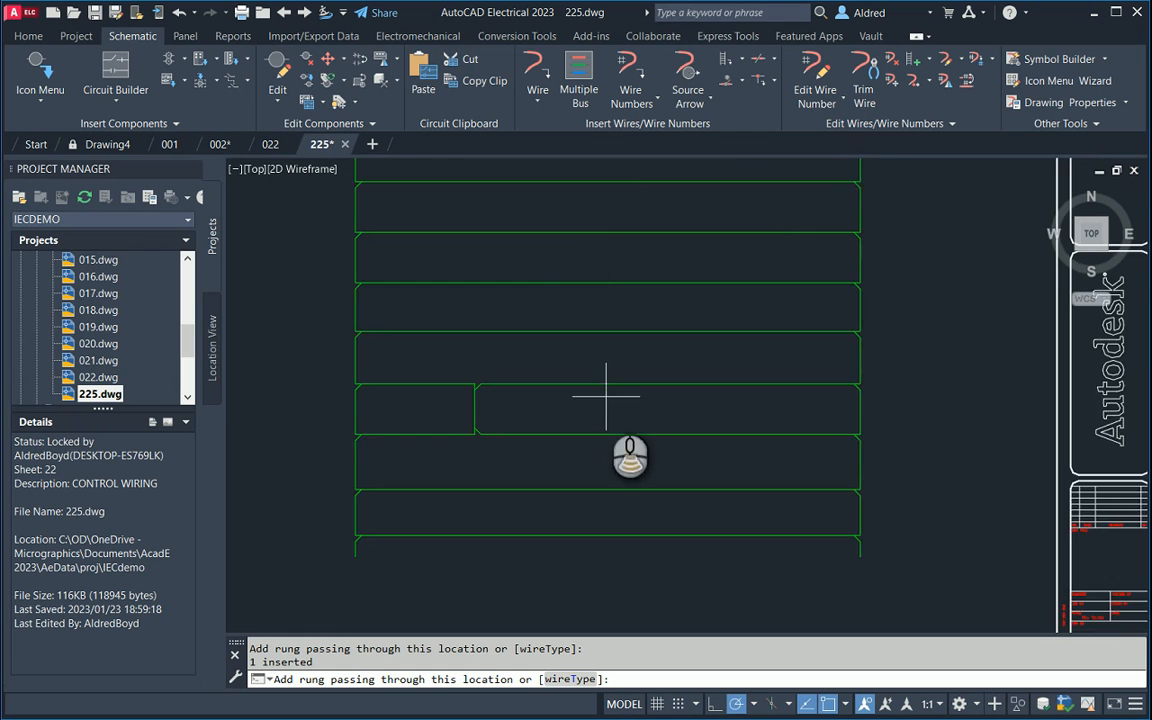
{"action": "scroll", "coordinate": [607, 370], "scroll_direction": "down", "scroll_amount": 1}
{"action": "middle_click_drag", "start_coordinate": [611, 335], "coordinate": [613, 392]}
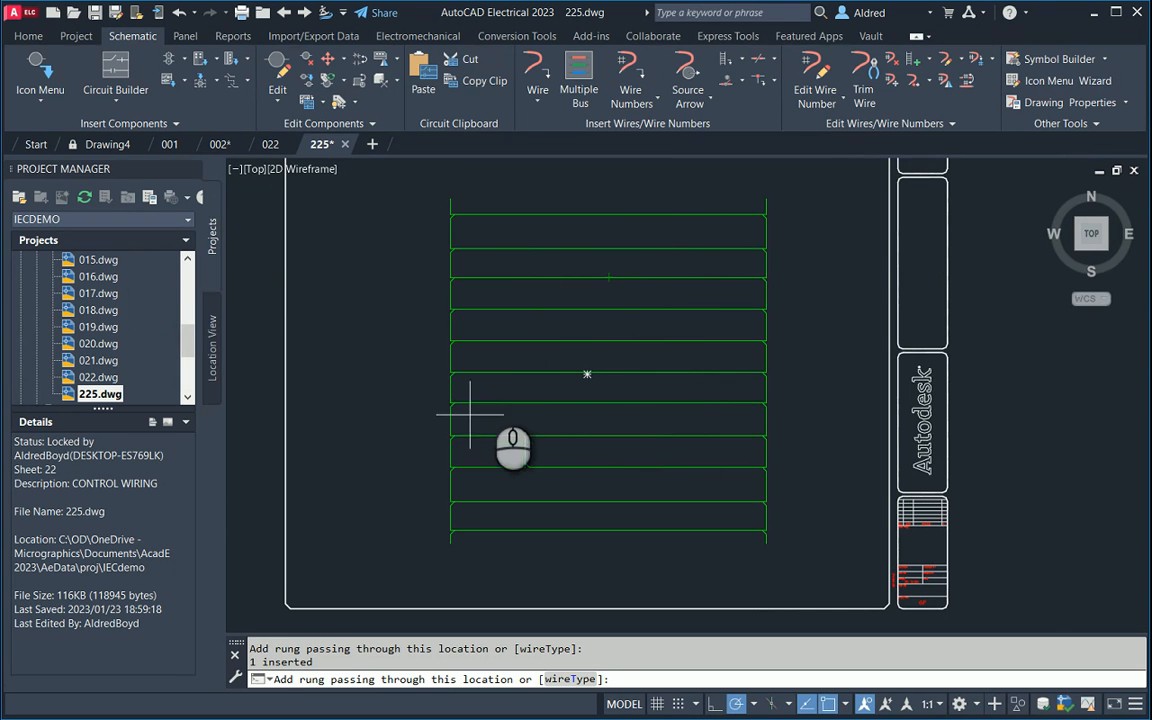
{"action": "key", "text": "Escape"}
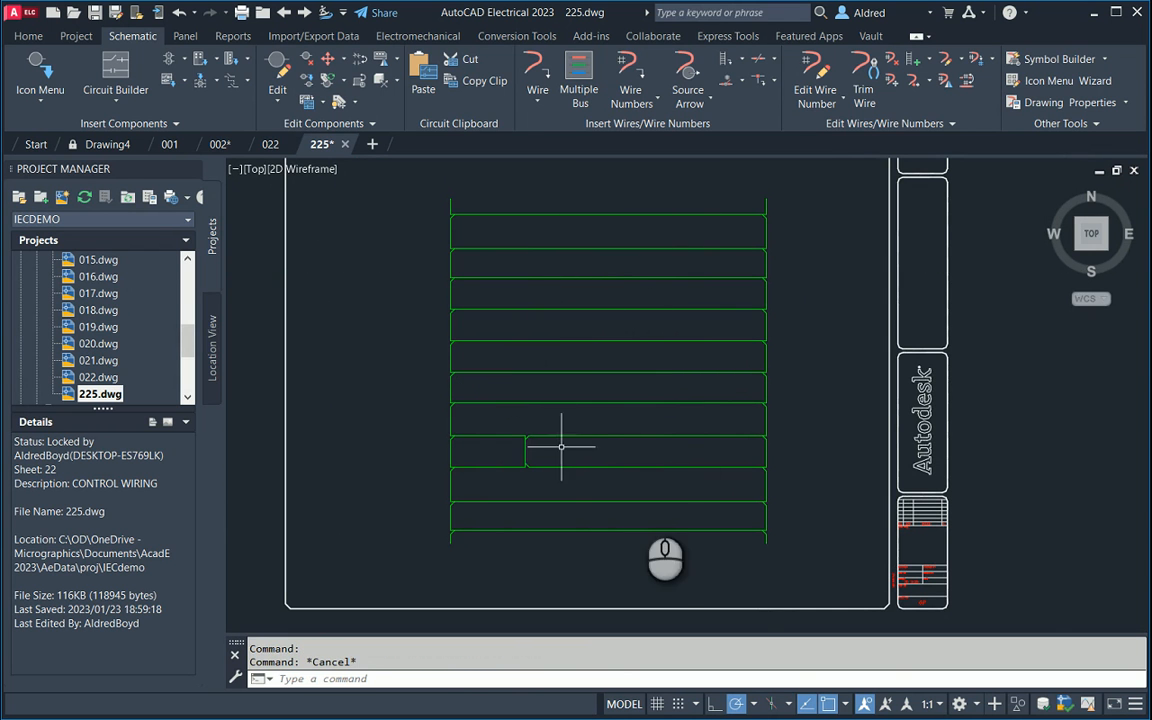